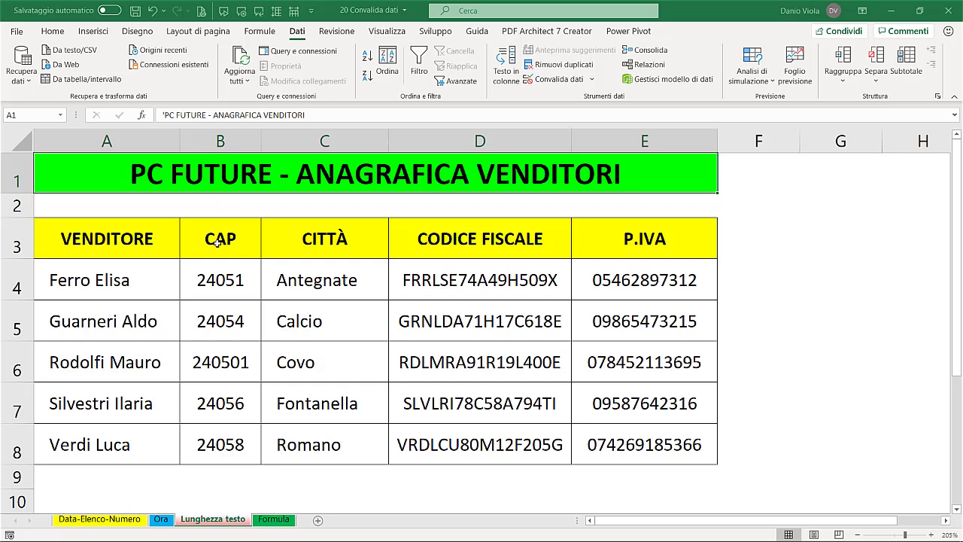
Apply a Lunghezza testo 'uguale a 5' validation rule to the CAP cells B4:B8
mouse_move(218, 281)
left_mouse_down()
mouse_move(218, 434)
mouse_move(228, 430)
left_mouse_up()
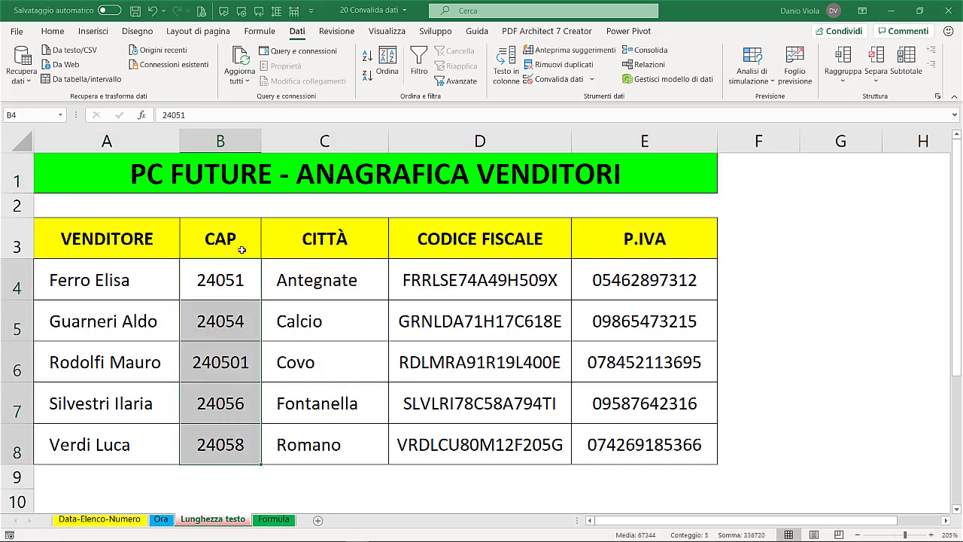
mouse_move(258, 469)
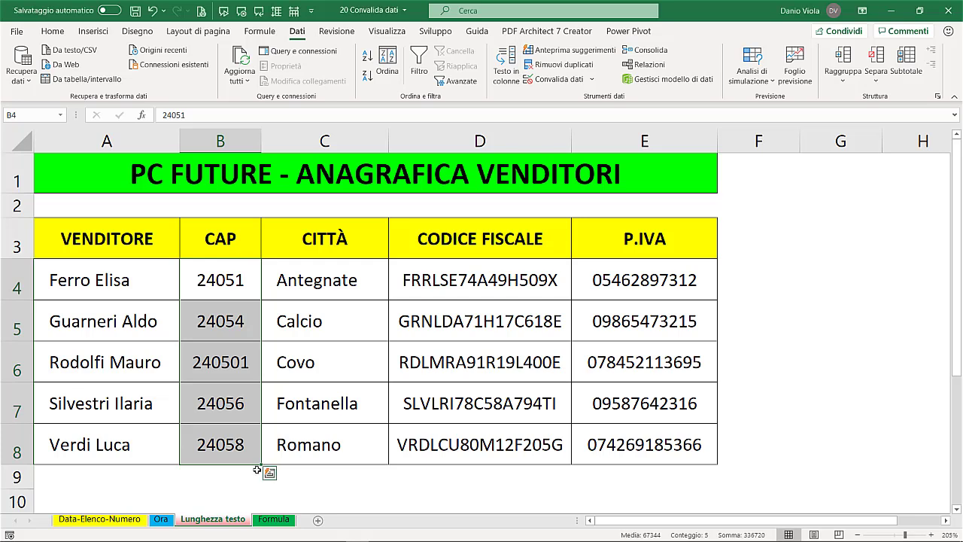
left_click(577, 83)
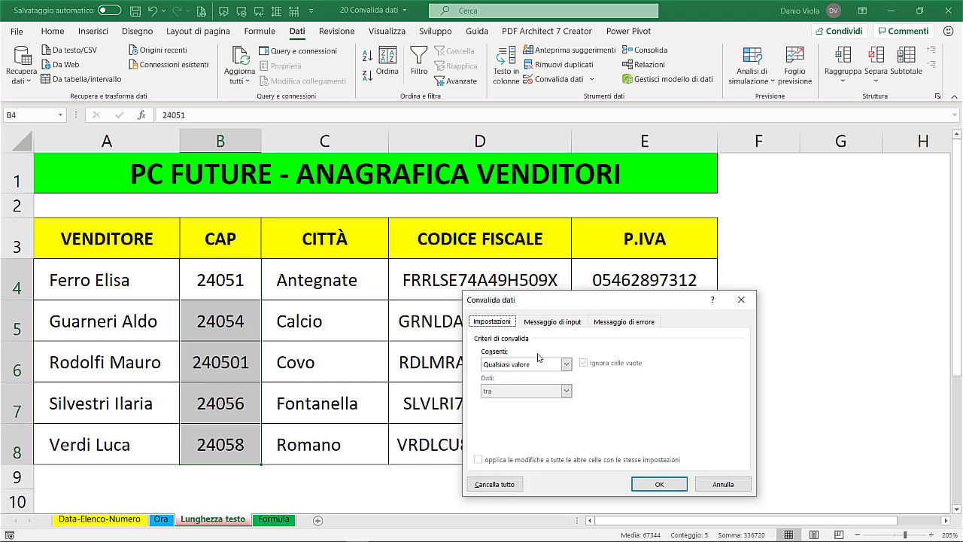
left_click(565, 364)
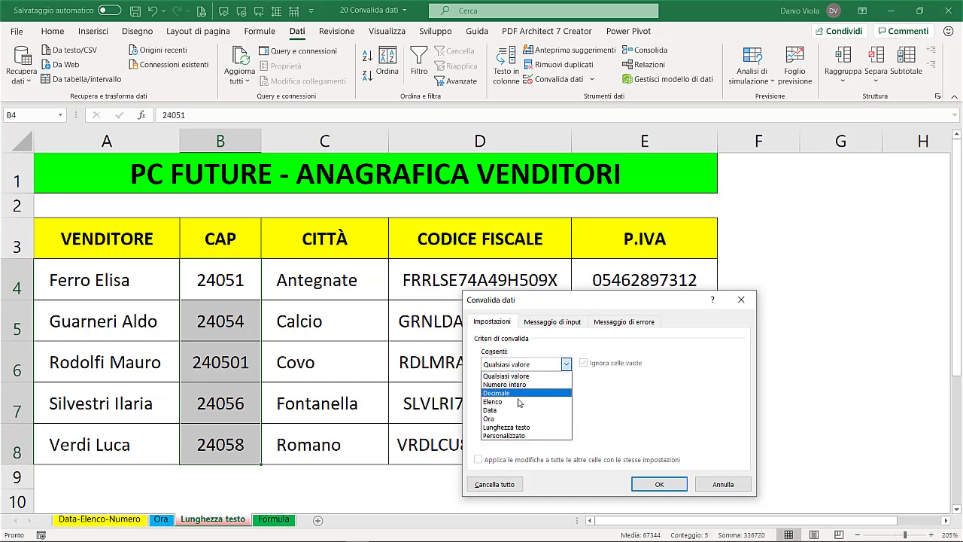
left_click(509, 427)
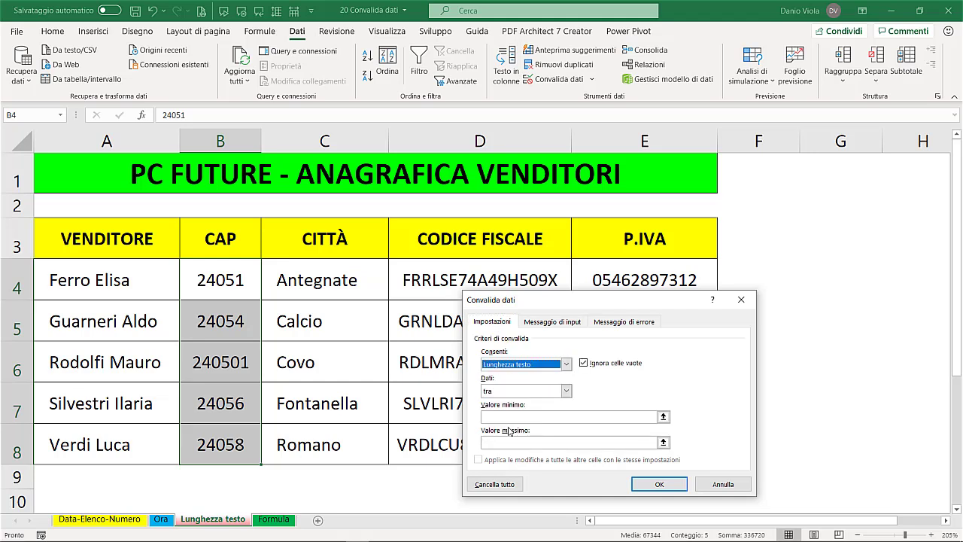
left_click(519, 390)
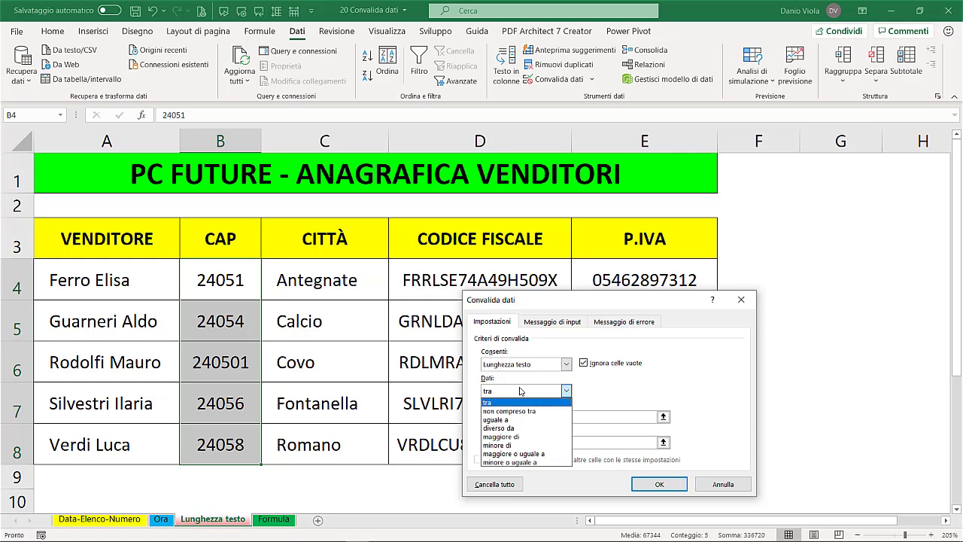
left_click(496, 419)
left_click(526, 416)
type("5")
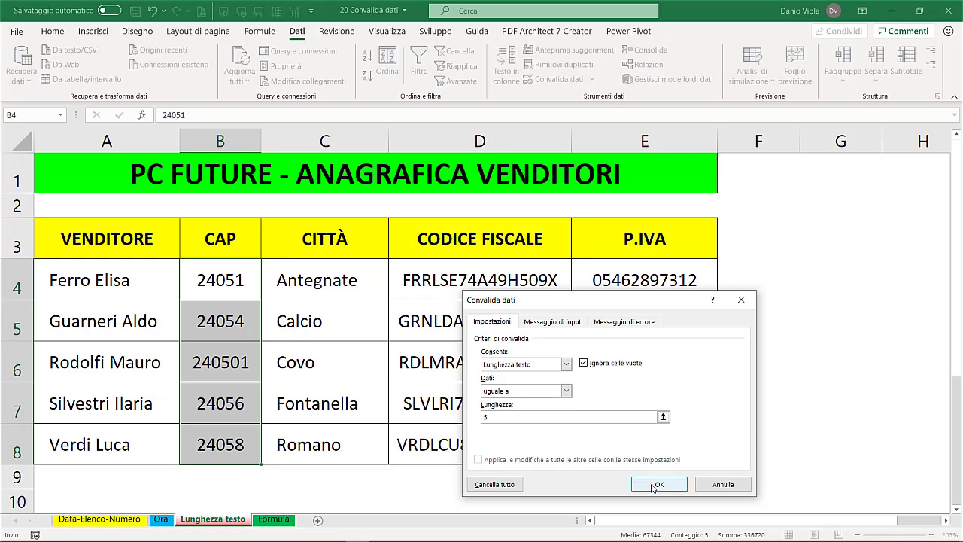
left_click(653, 488)
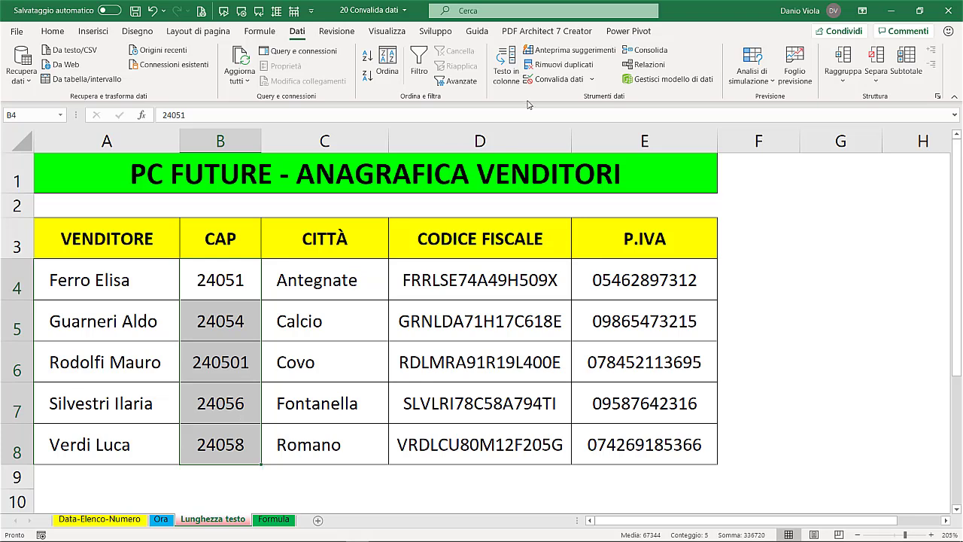
Circle invalid data and shorten B6's postcode from 240501 to 24050
left_click(593, 79)
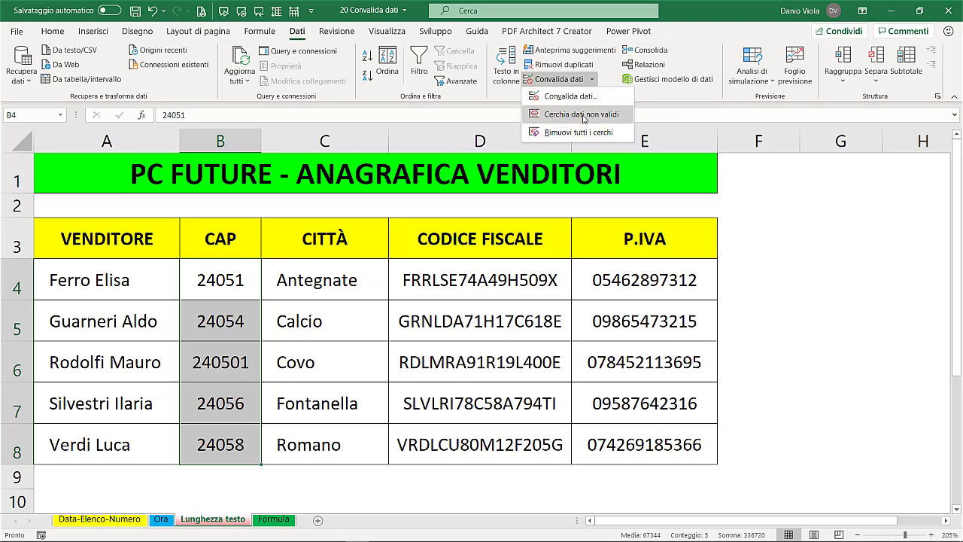
left_click(584, 116)
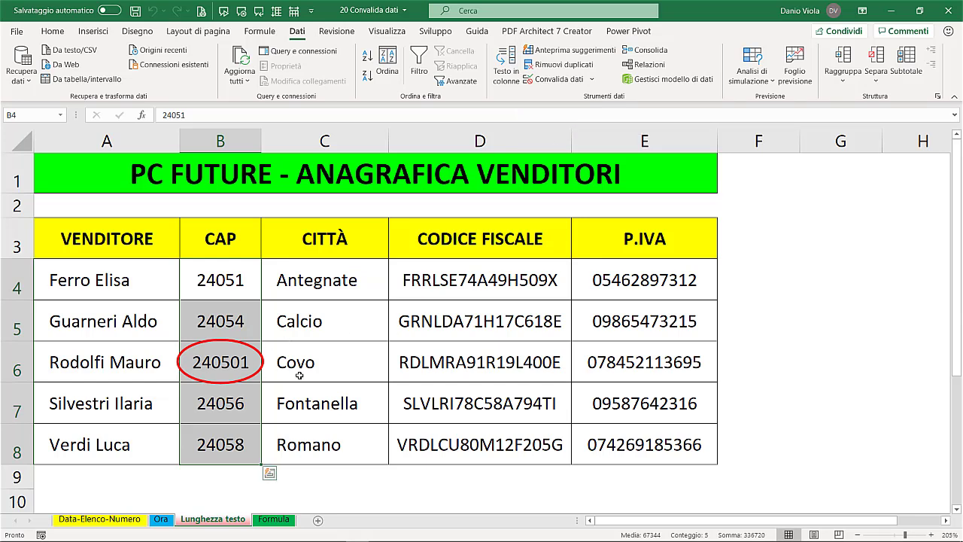
double_click(232, 363)
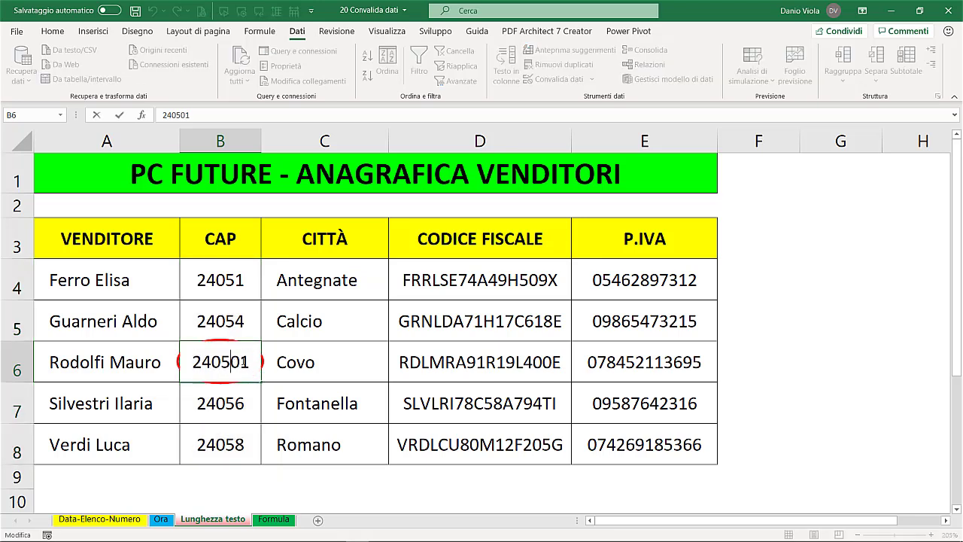
left_click_drag(241, 362, 250, 361)
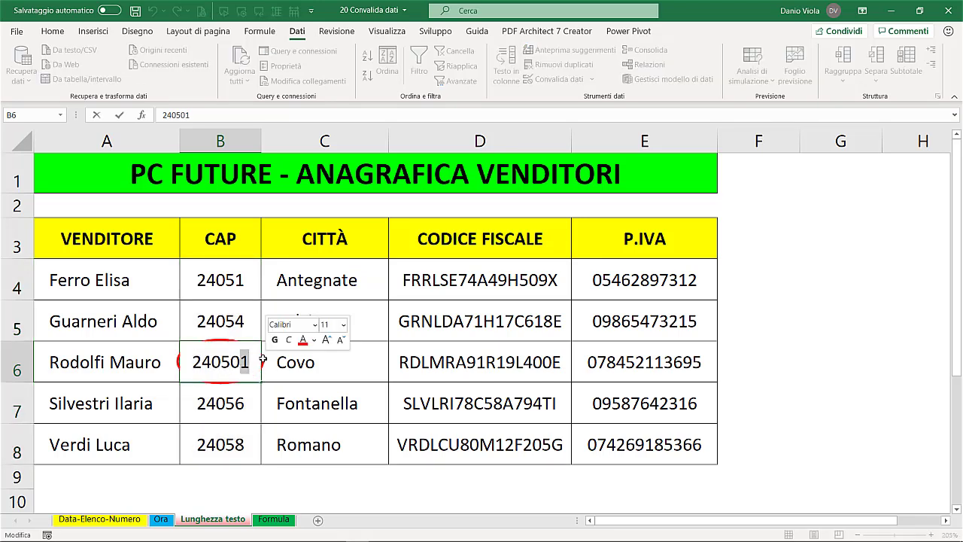
key("Delete")
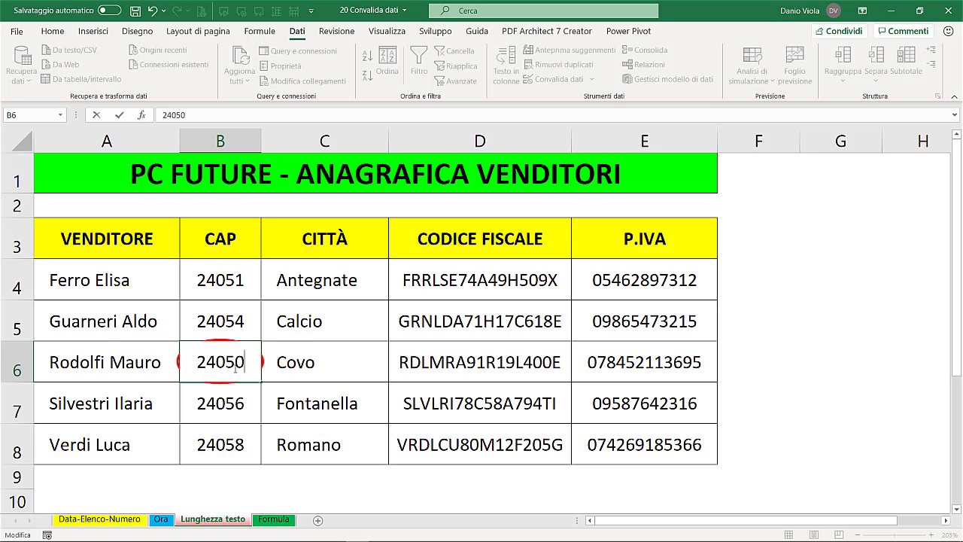
key("Return")
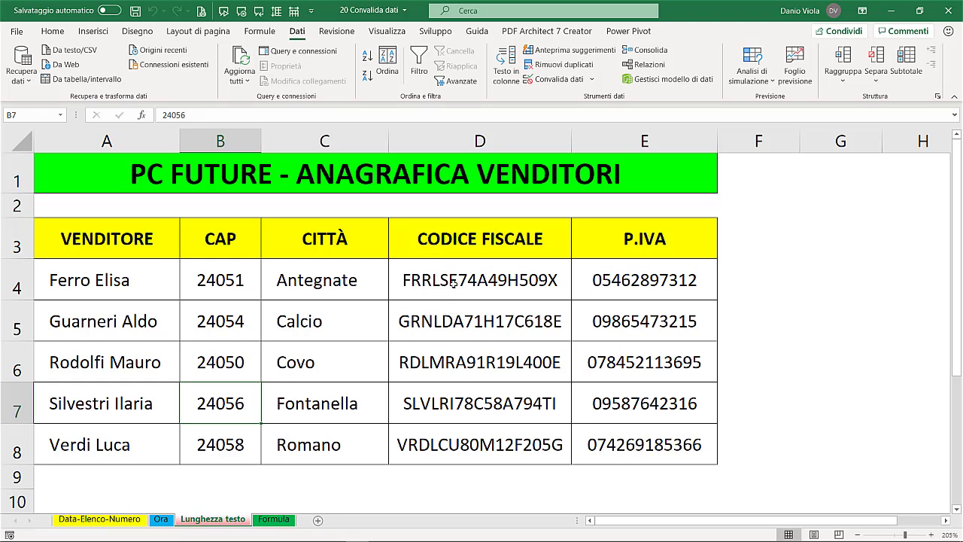
Give D4:D8 a Lunghezza testo rule requiring exactly 16 characters
left_click_drag(446, 278, 448, 433)
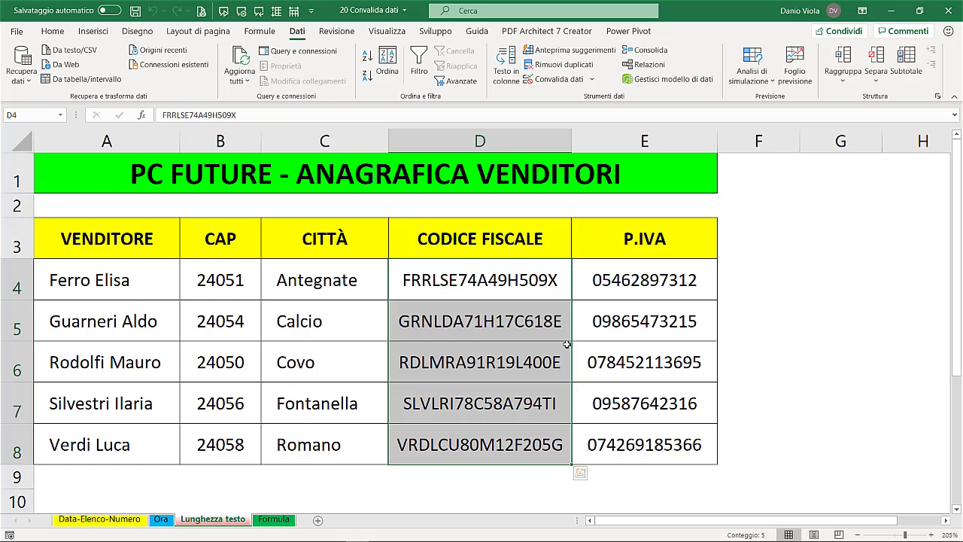
left_click(582, 85)
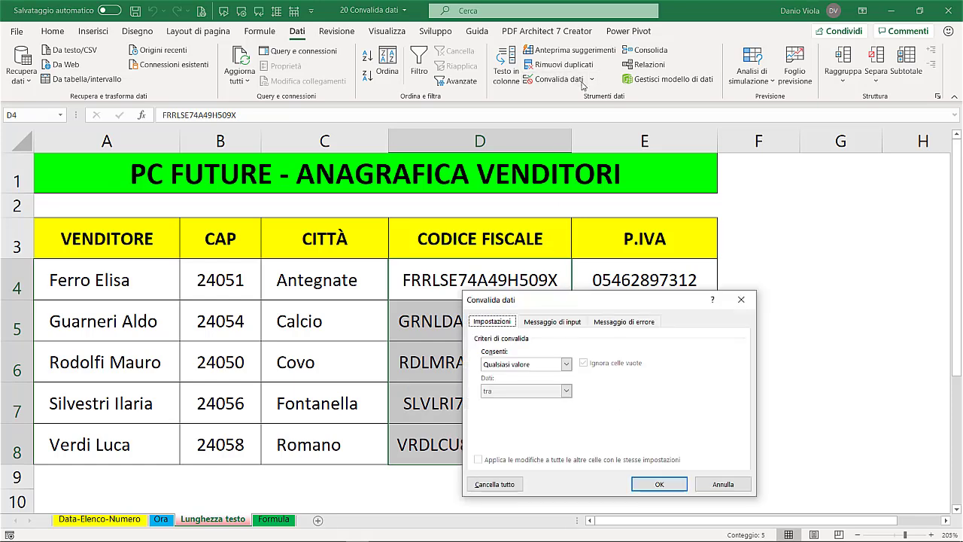
left_click(513, 365)
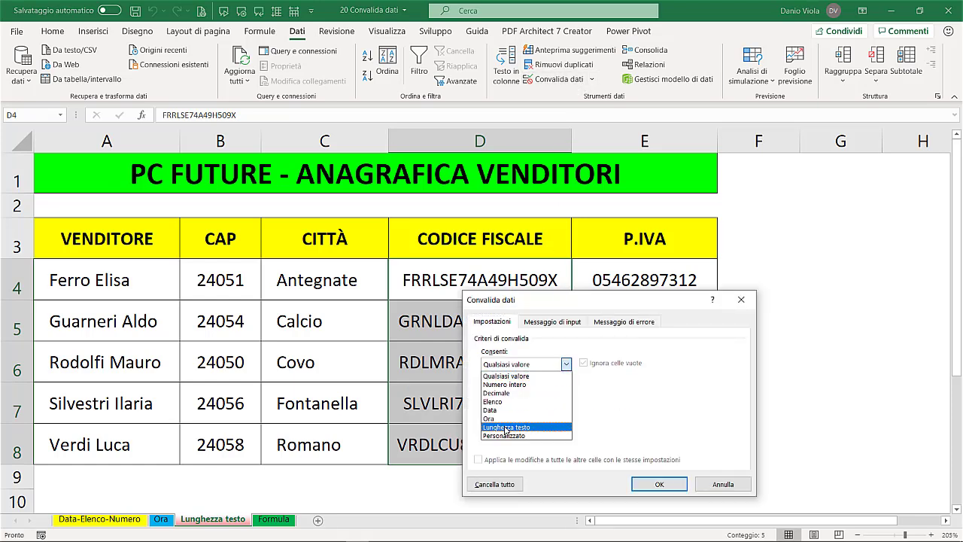
left_click(505, 426)
left_click(566, 391)
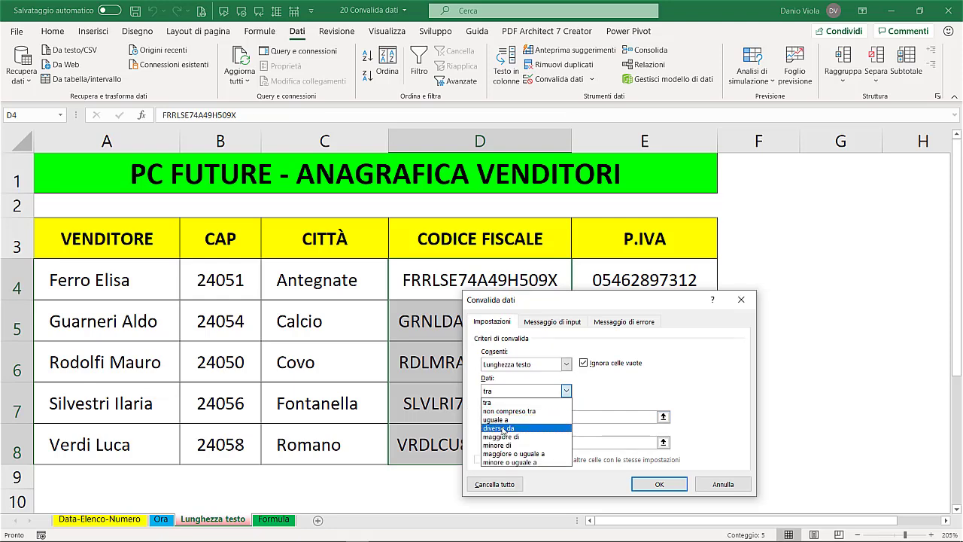
left_click(503, 420)
left_click(495, 418)
type("16")
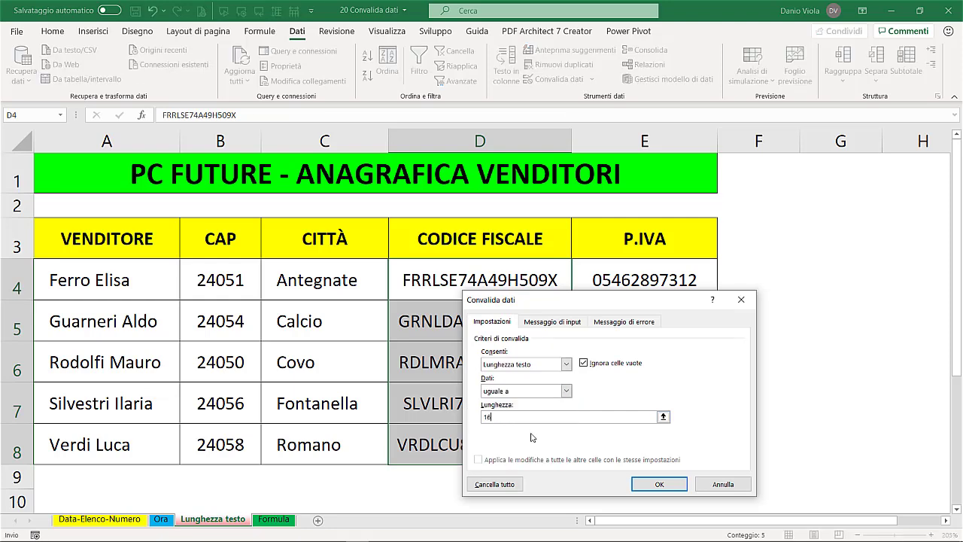
left_click(659, 484)
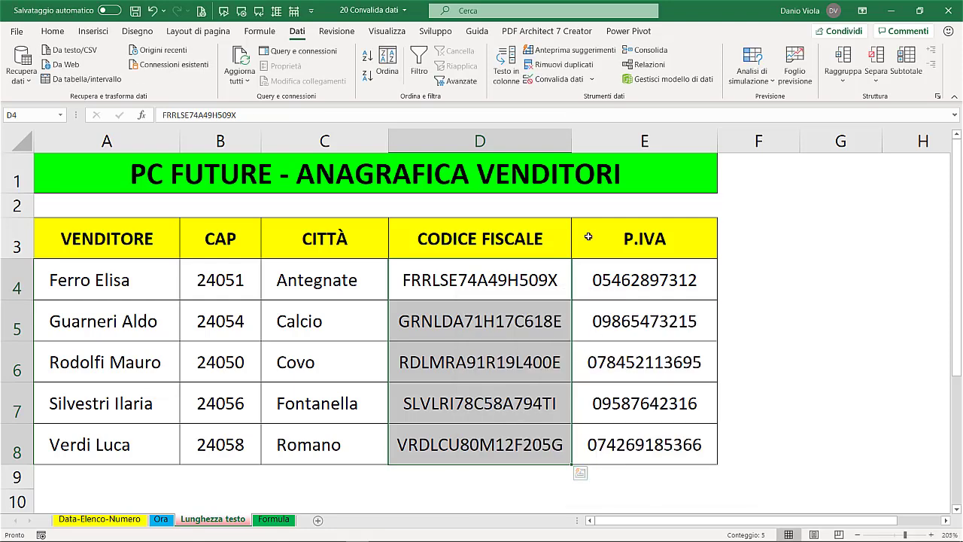
Circle invalid tax codes and fix D7 by deleting its extra trailing I
left_click(593, 80)
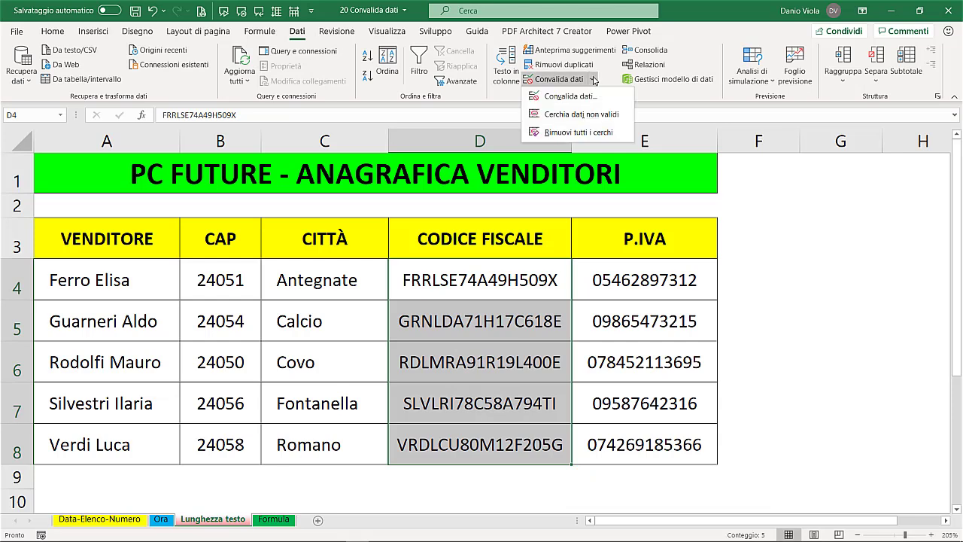
left_click(584, 115)
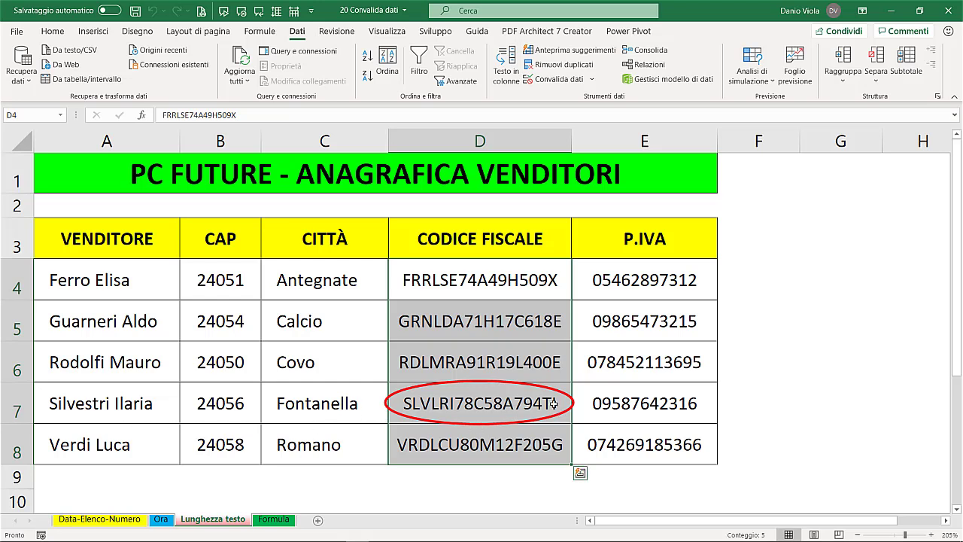
left_click(560, 406)
double_click(562, 406)
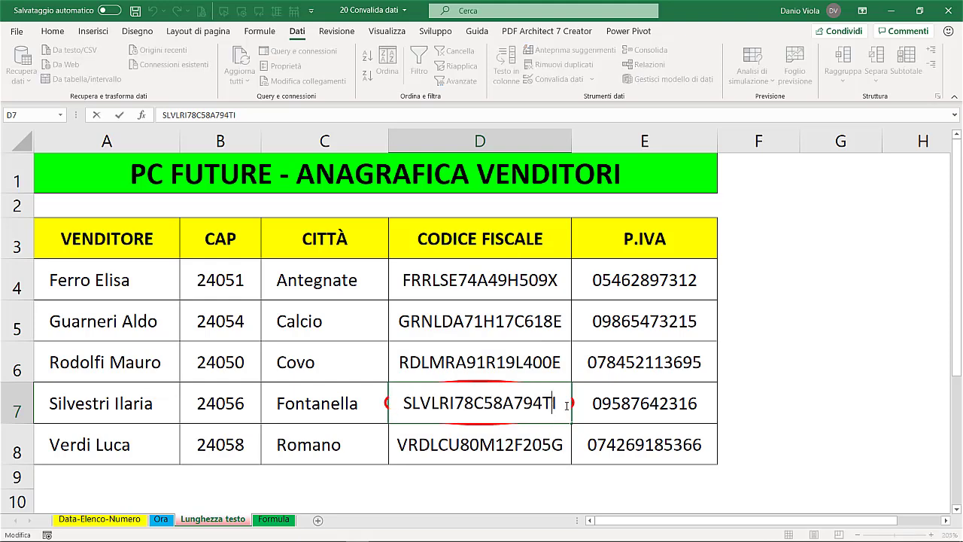
key("BackSpace")
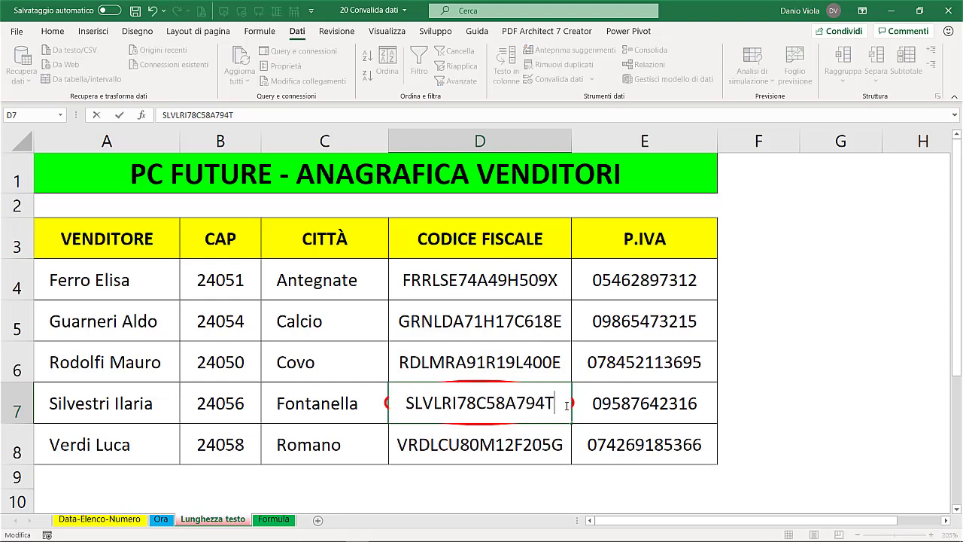
key("Return")
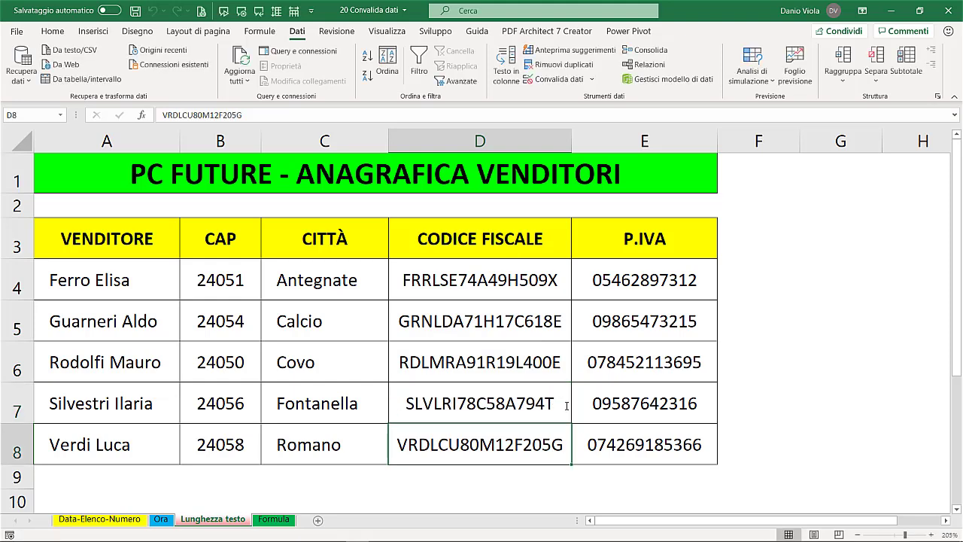
left_click(602, 277)
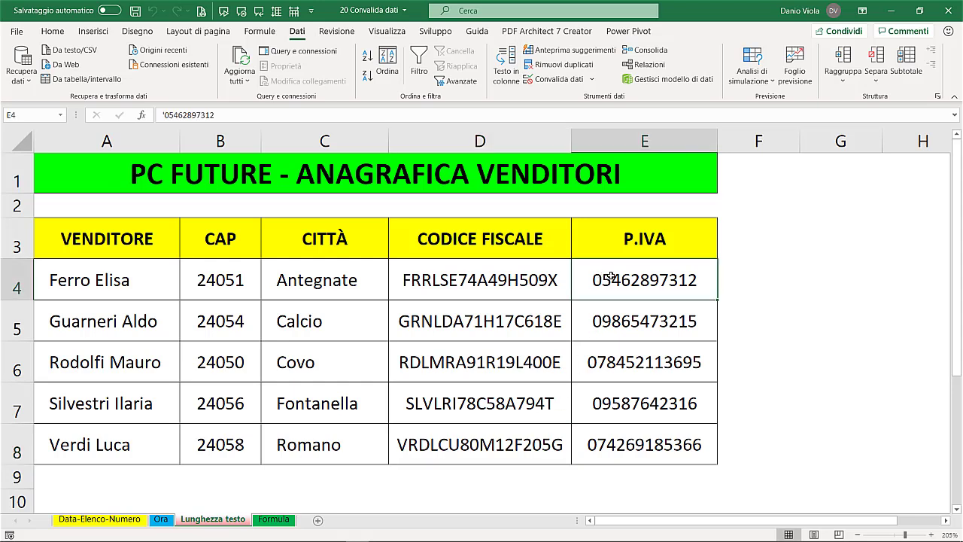
Give the P.IVA cells E4:E8 a text-length rule of exactly 11 characters
left_click_drag(611, 276, 619, 433)
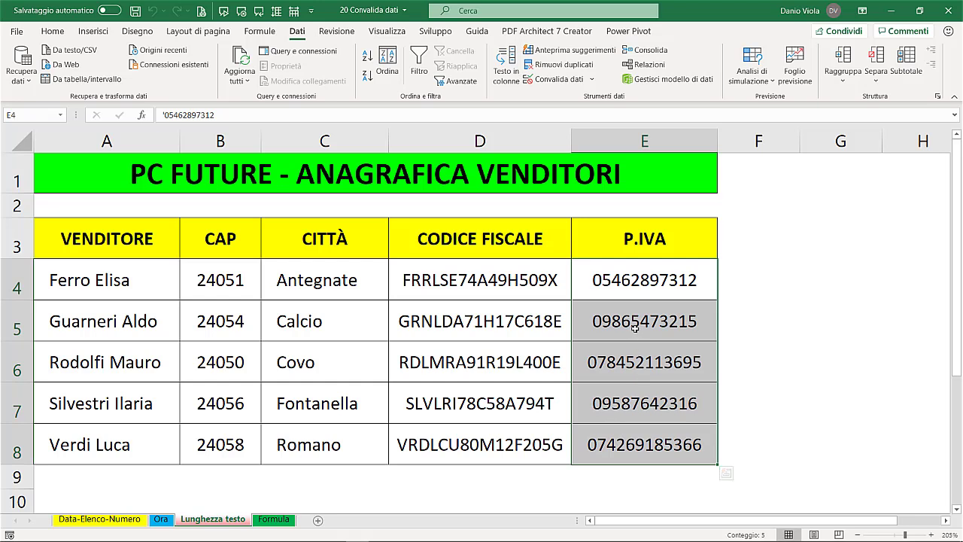
left_click(575, 80)
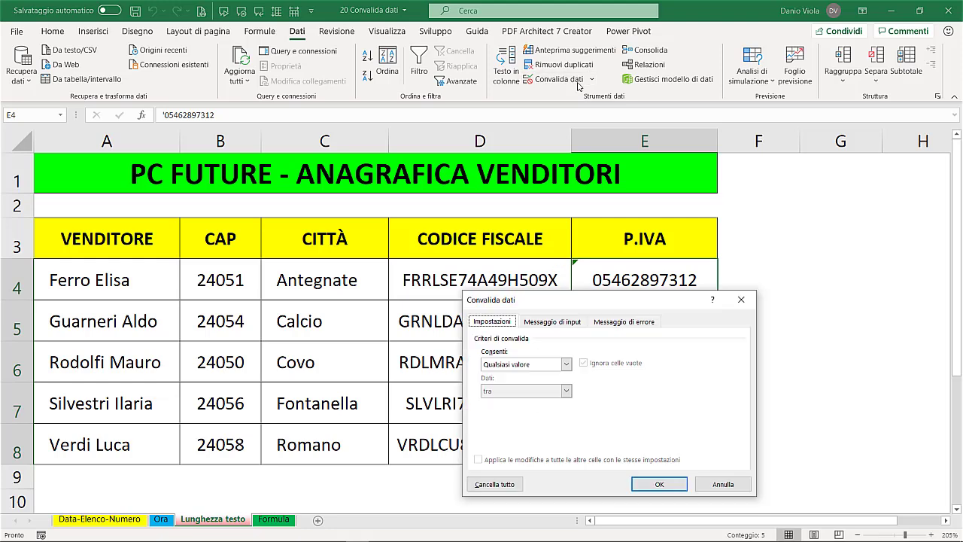
left_click(521, 366)
left_click(506, 426)
left_click(566, 390)
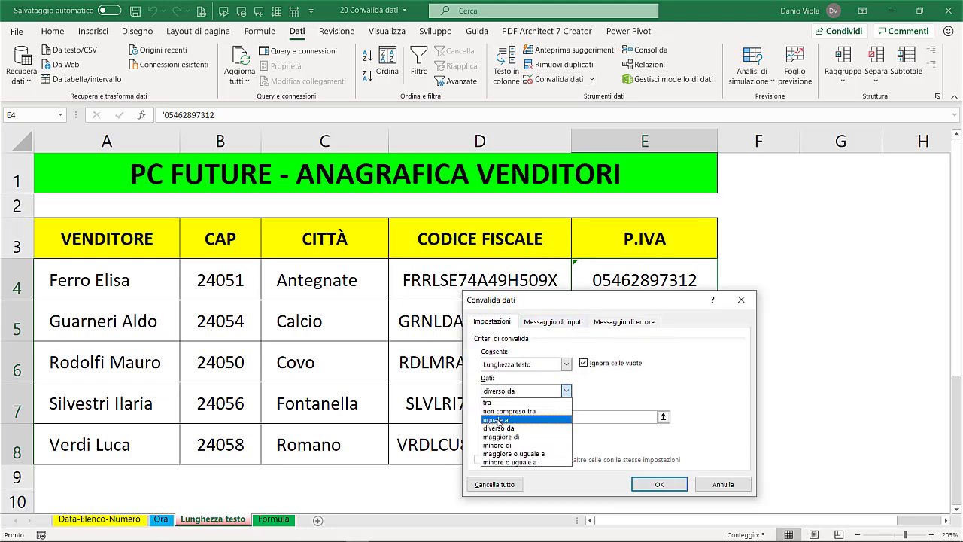
left_click(499, 419)
type("1")
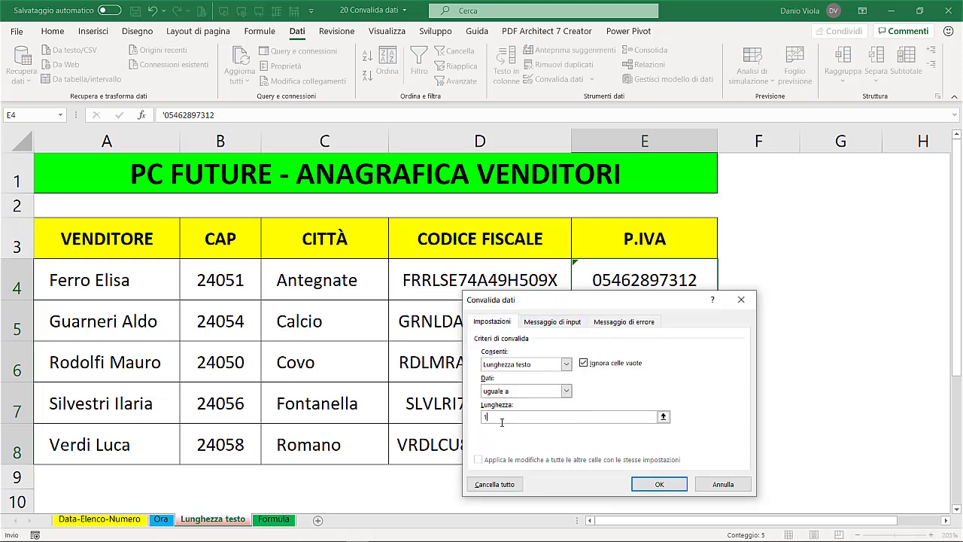
type("1")
left_click(658, 484)
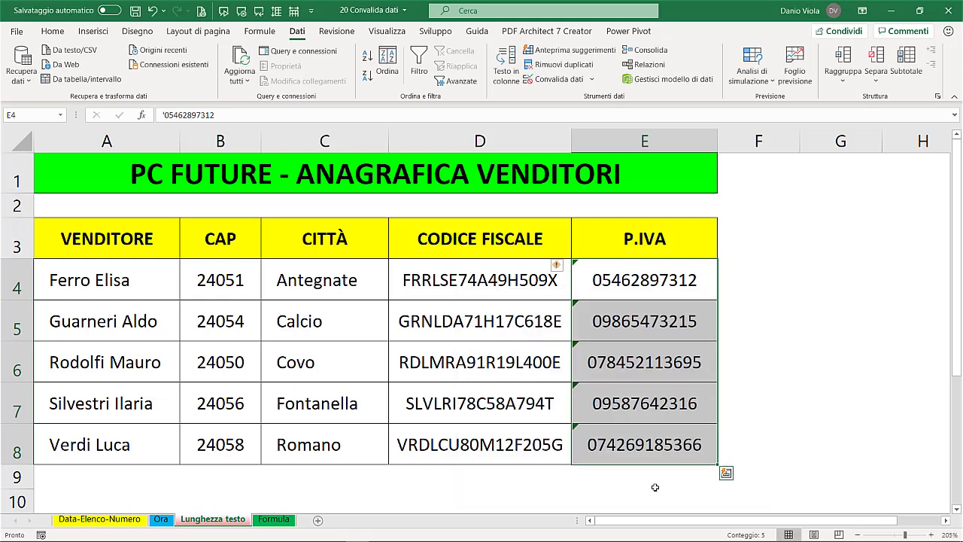
Circle invalid P.IVA numbers and delete the extra digit in E6
left_click(592, 79)
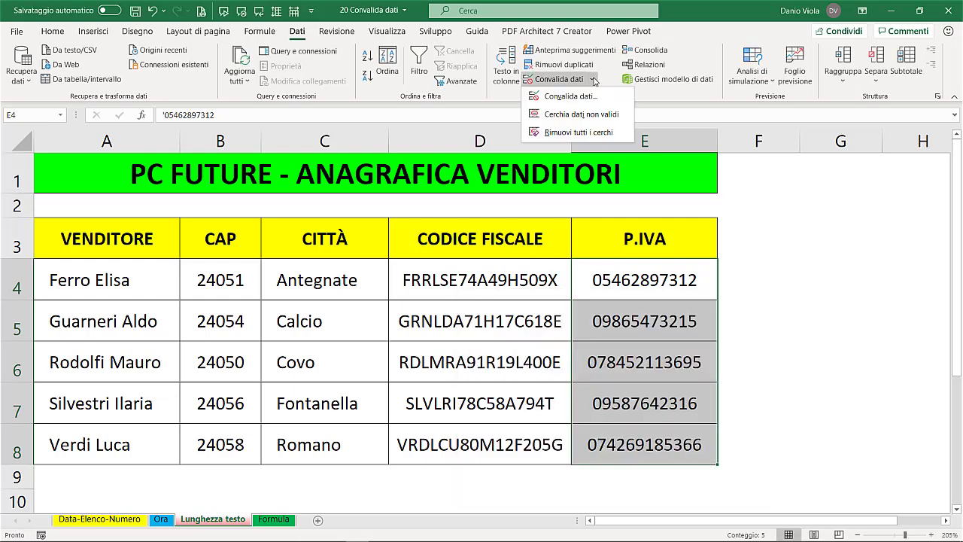
left_click(582, 114)
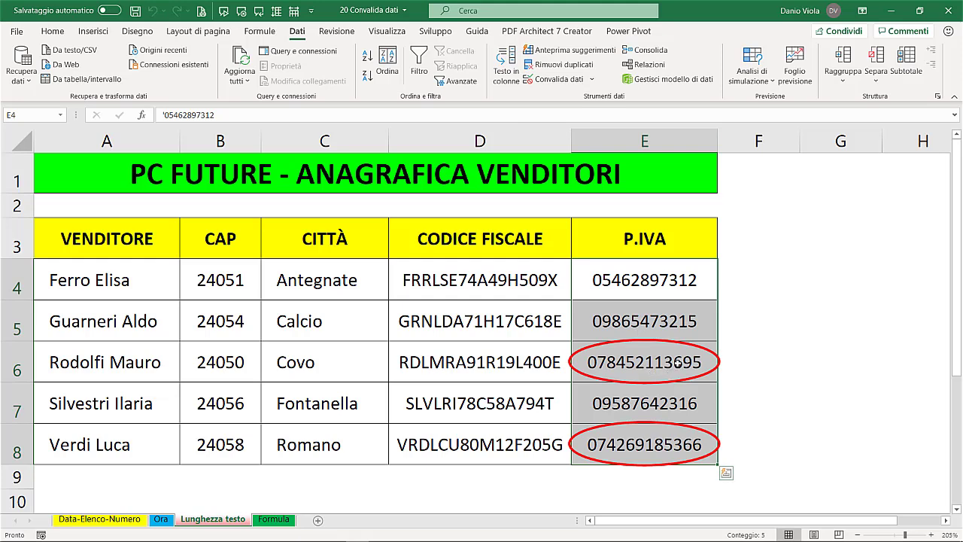
double_click(677, 363)
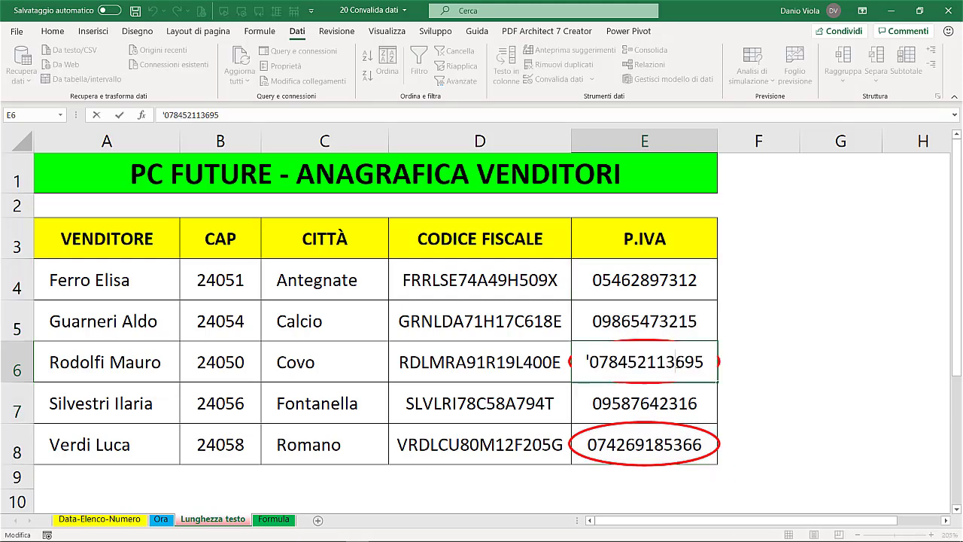
key("Delete")
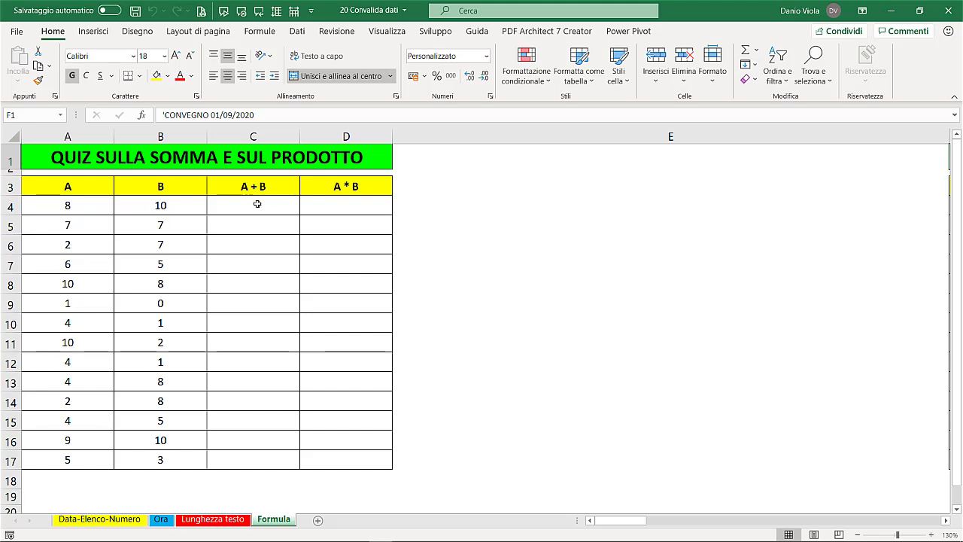
Select C4:C17 and set its validation type to Personalizzato, ready for a formula
left_click_drag(257, 204, 249, 454)
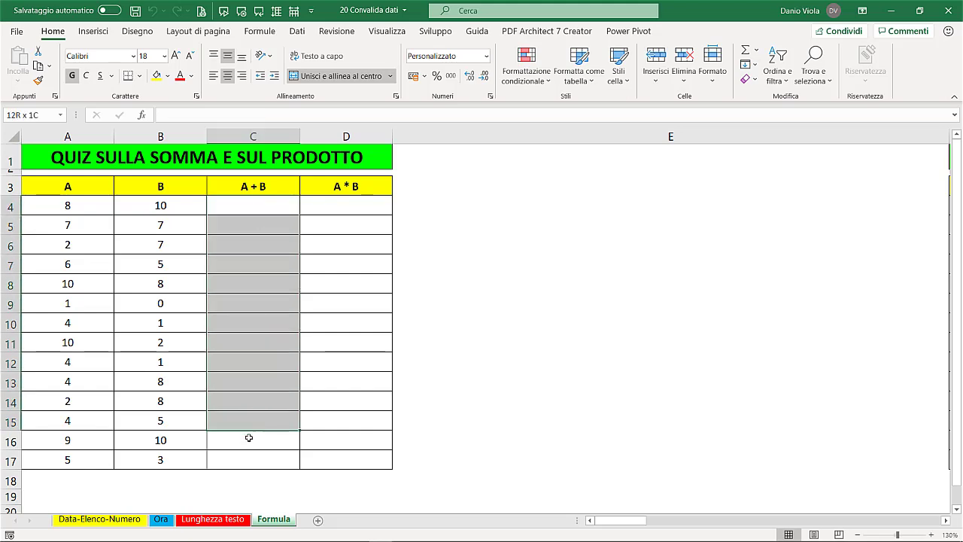
left_click(297, 31)
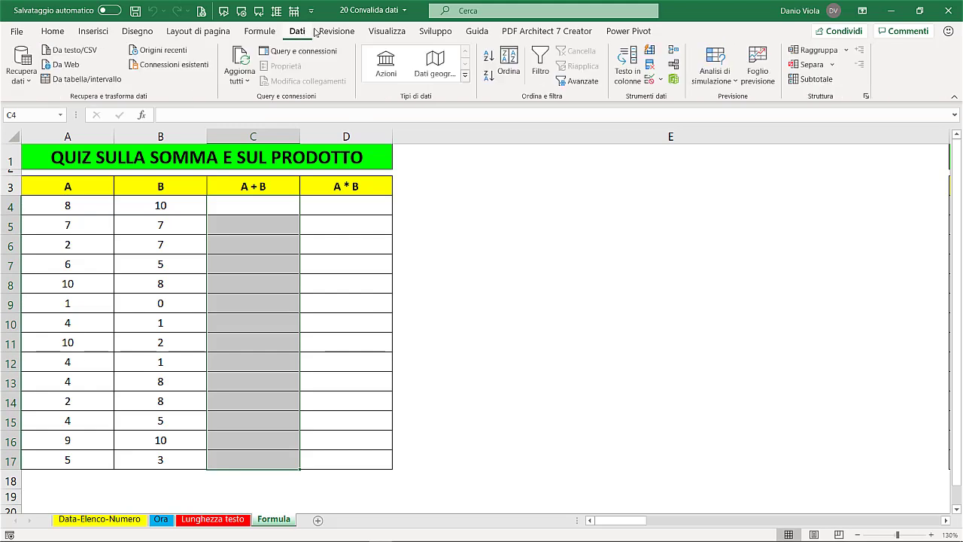
left_click(648, 81)
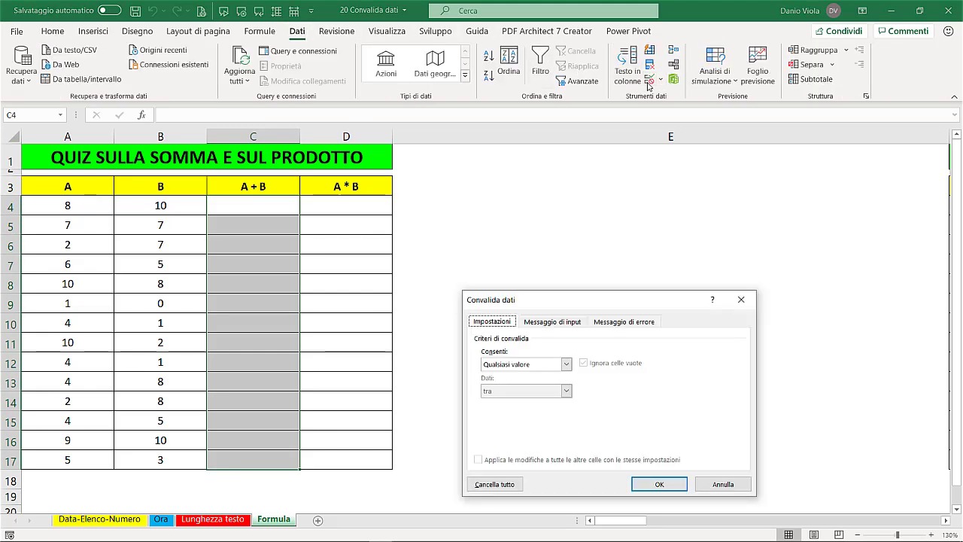
left_click(566, 364)
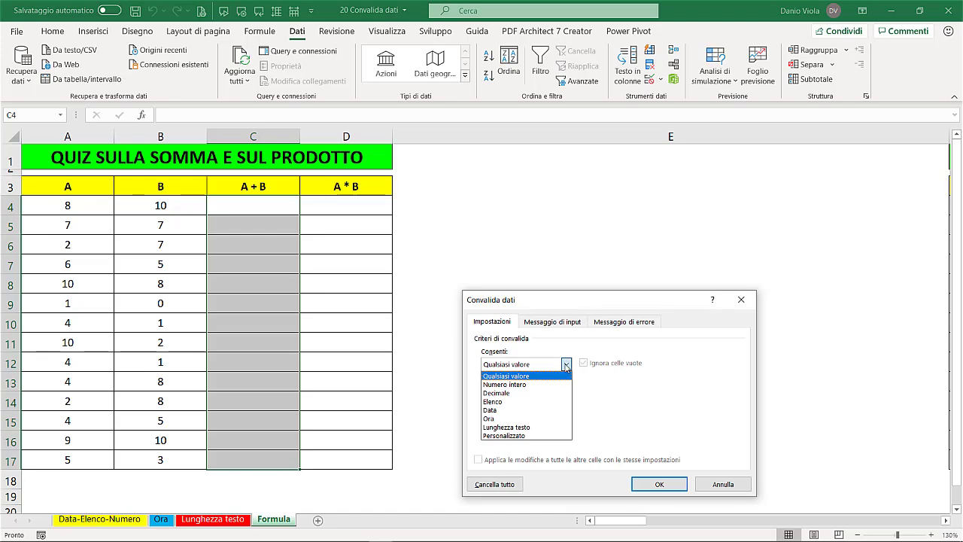
left_click(501, 435)
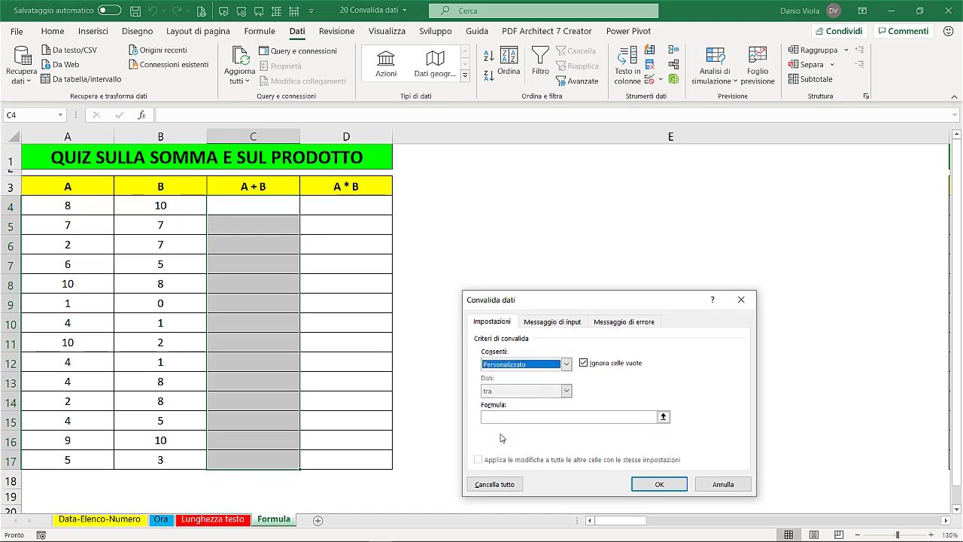
left_click(494, 416)
type("=")
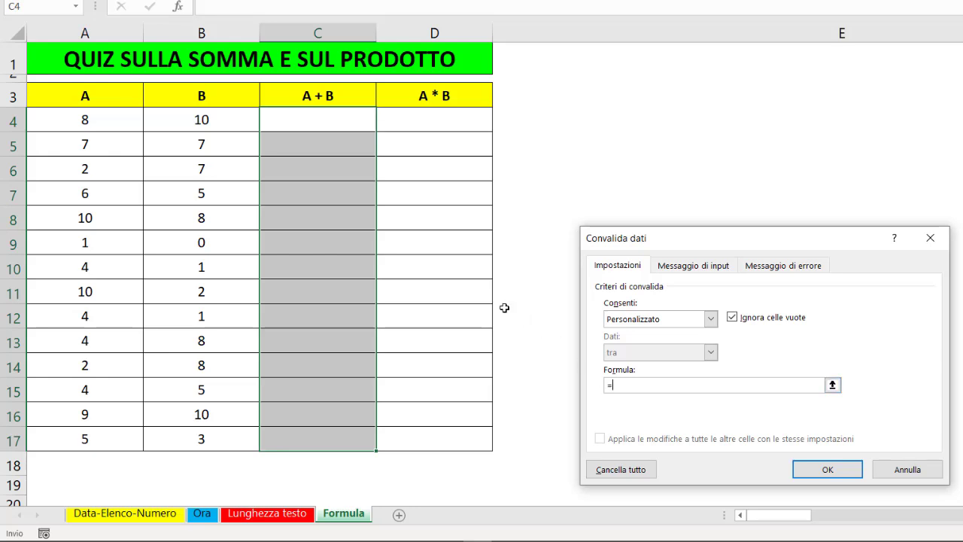
Enter the custom formula =C4=A4+B4, turn off the error alert, and confirm
left_click(322, 119)
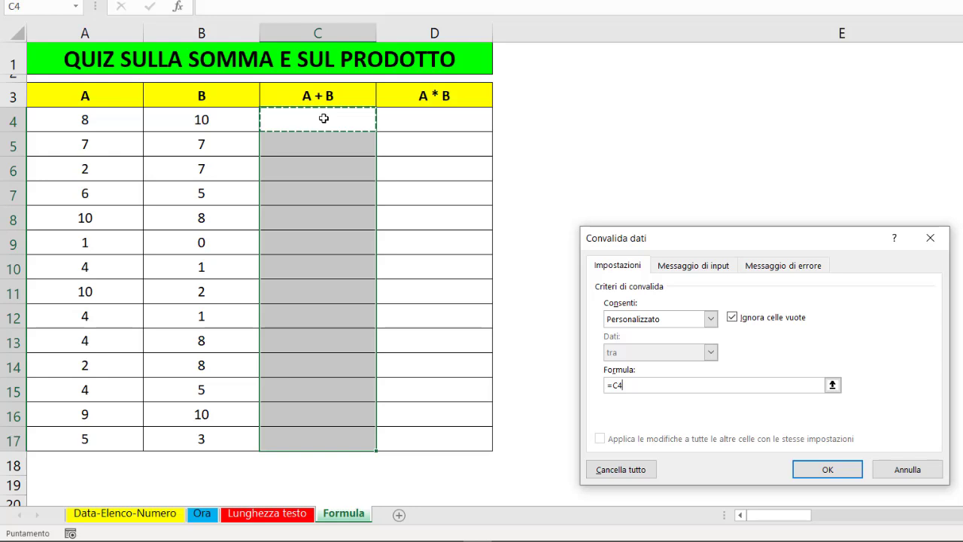
type("=")
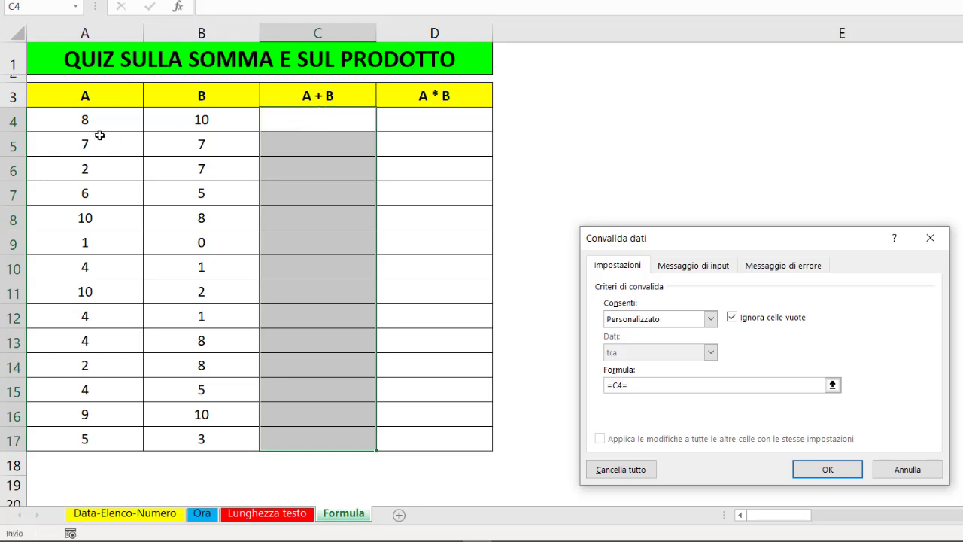
left_click(85, 121)
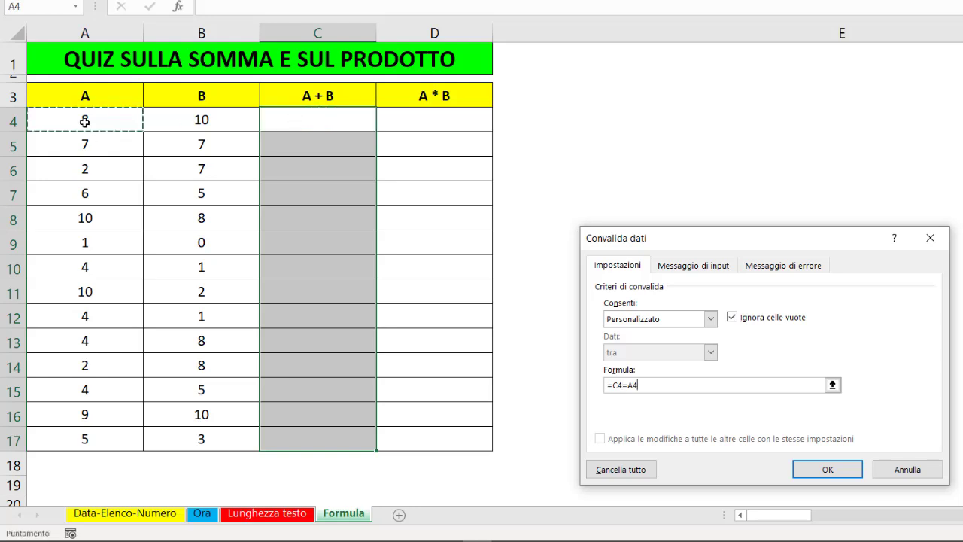
type("+")
left_click(193, 121)
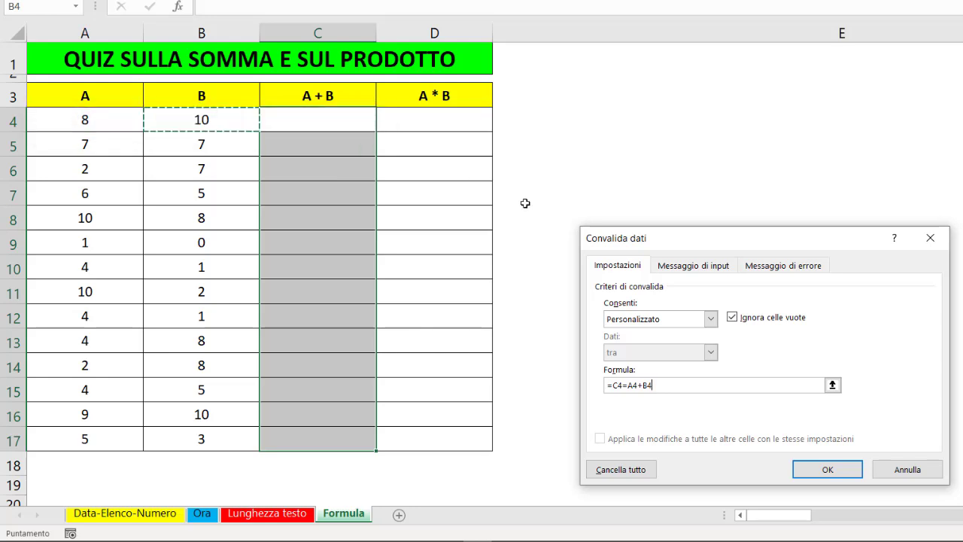
left_click(783, 272)
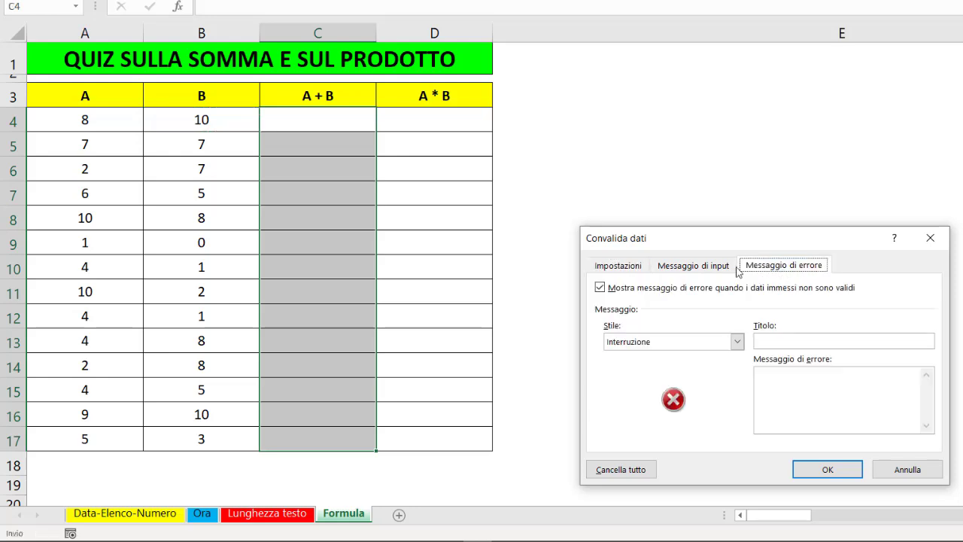
left_click(599, 288)
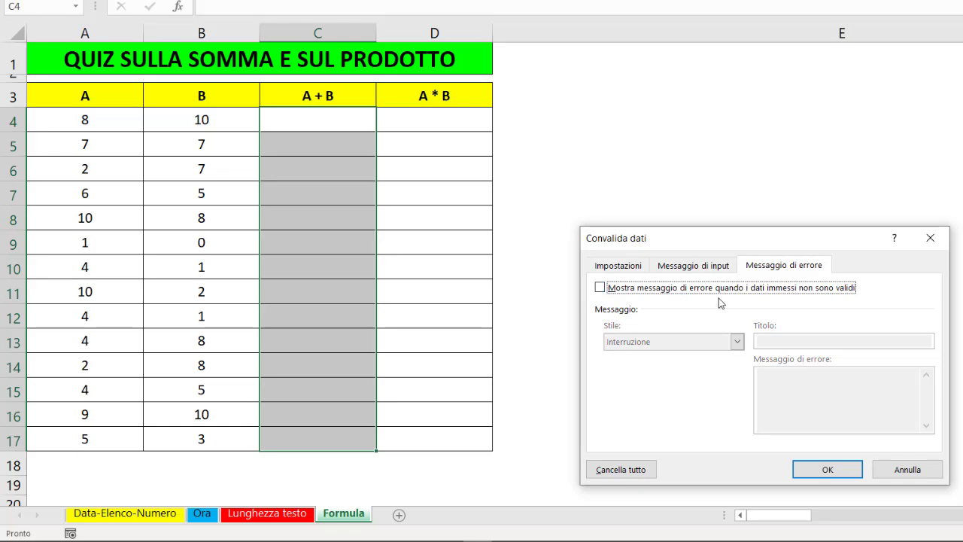
left_click(830, 468)
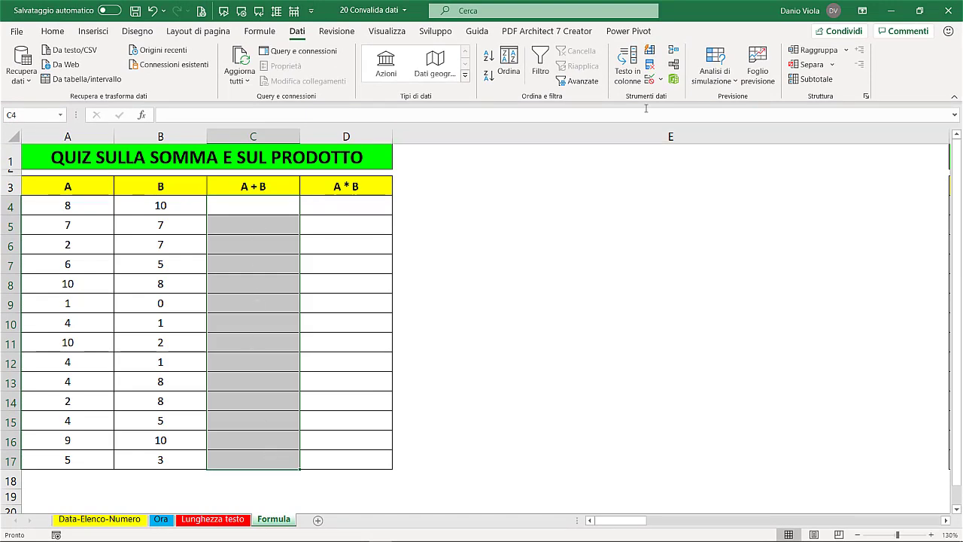
Circle invalid A + B answers, select D4:D17, and disable the validation error alert
left_click(660, 80)
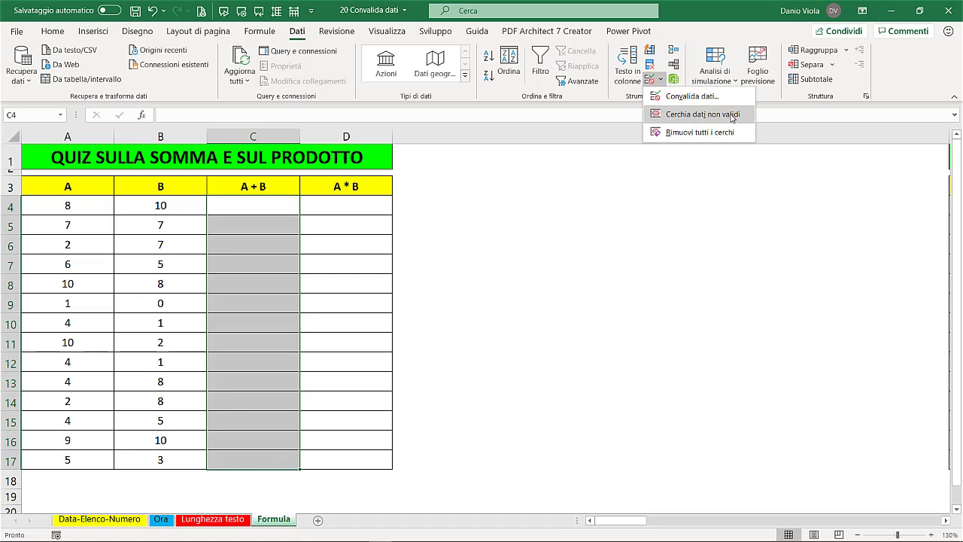
left_click(344, 205)
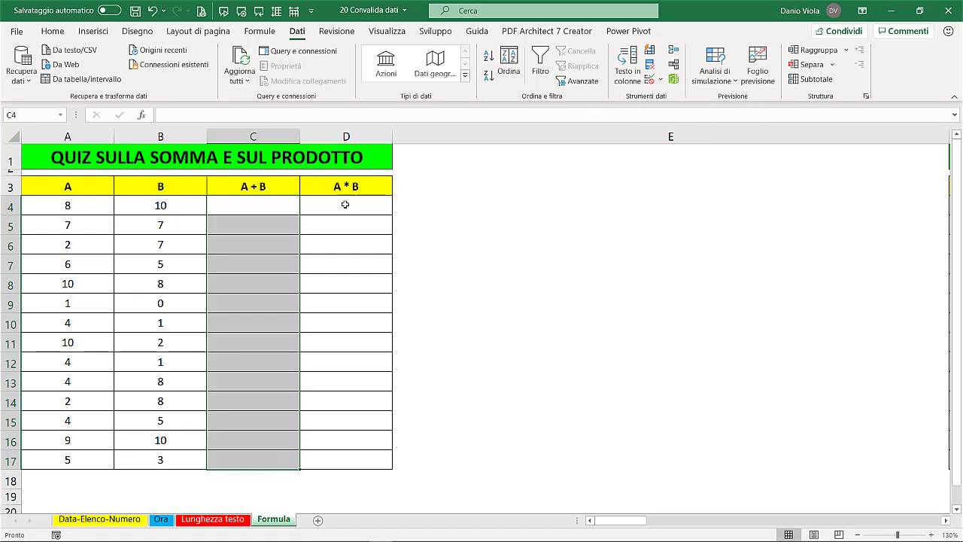
left_click_drag(345, 204, 344, 455)
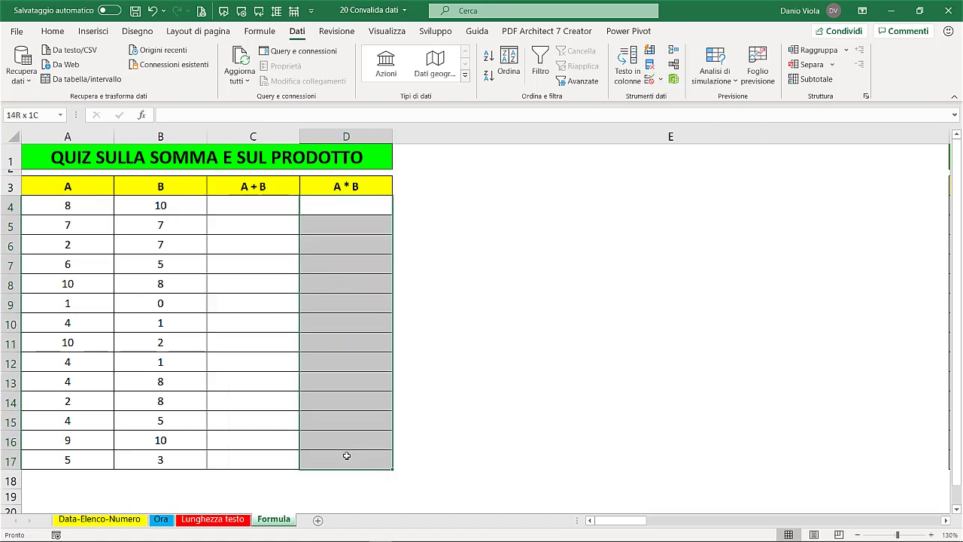
left_click(660, 79)
left_click(675, 97)
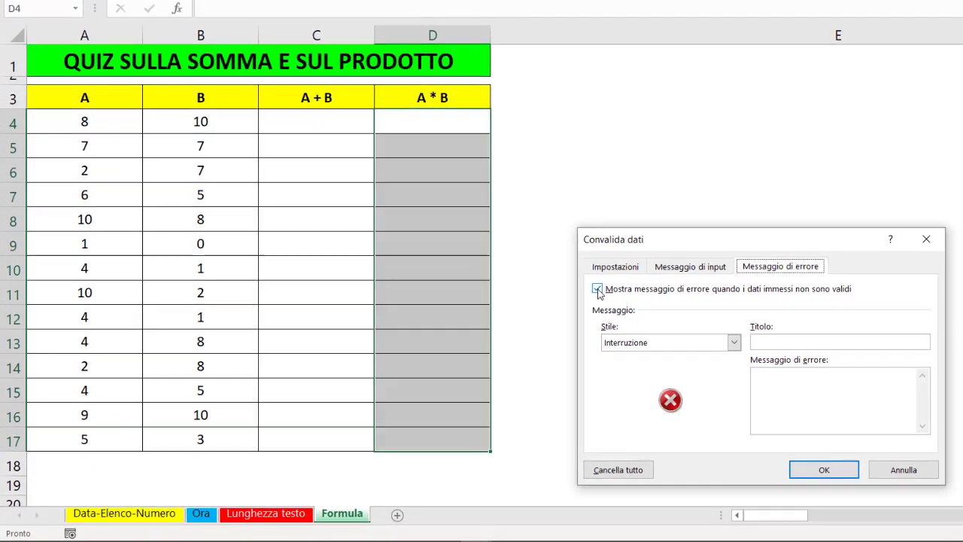
left_click(597, 288)
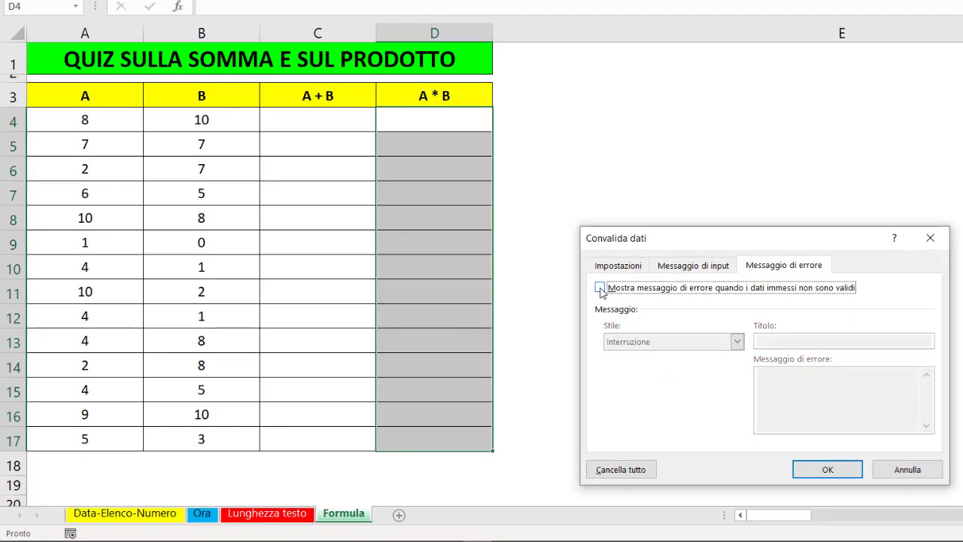
Set D4:D17's Personalizzato validation formula to =D4=A4*B4 and confirm
left_click(615, 268)
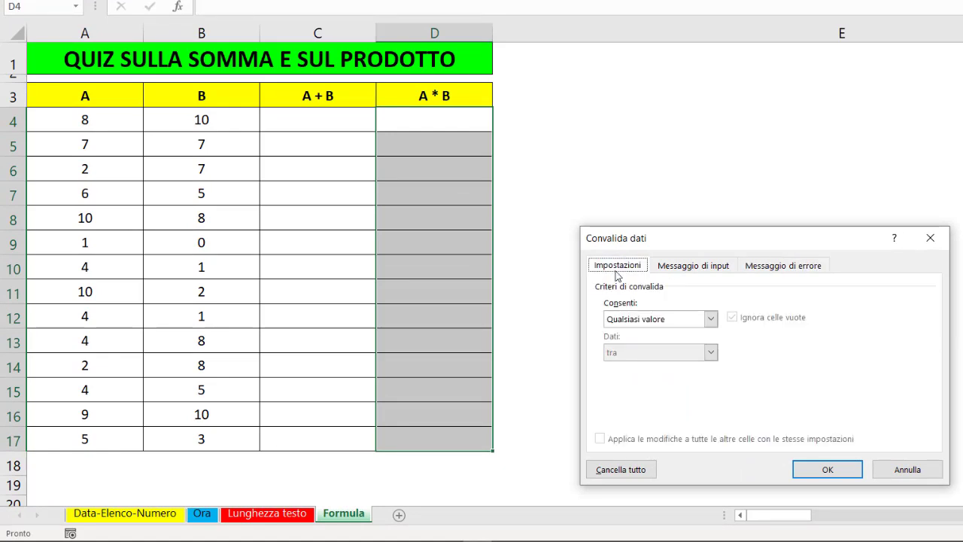
left_click(632, 319)
left_click(631, 409)
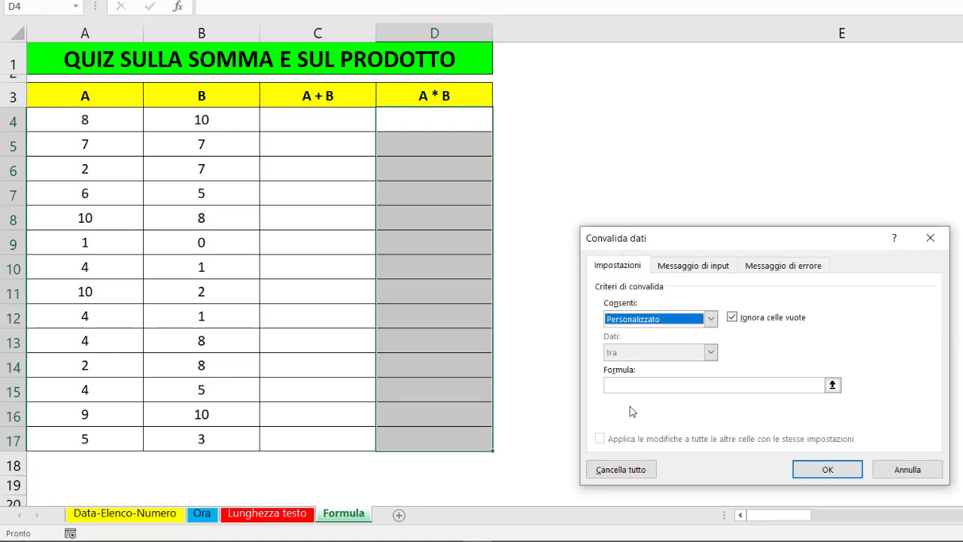
left_click(616, 386)
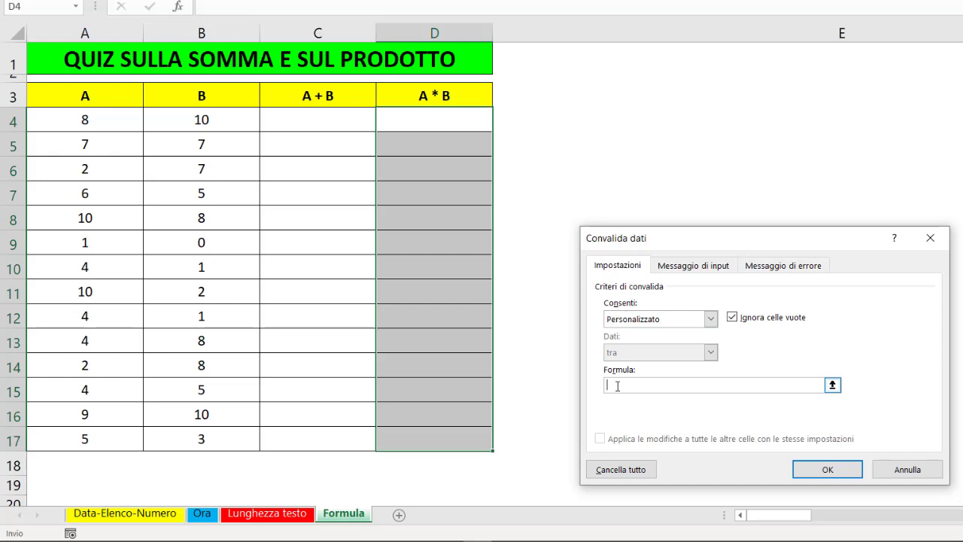
type("=")
left_click(436, 119)
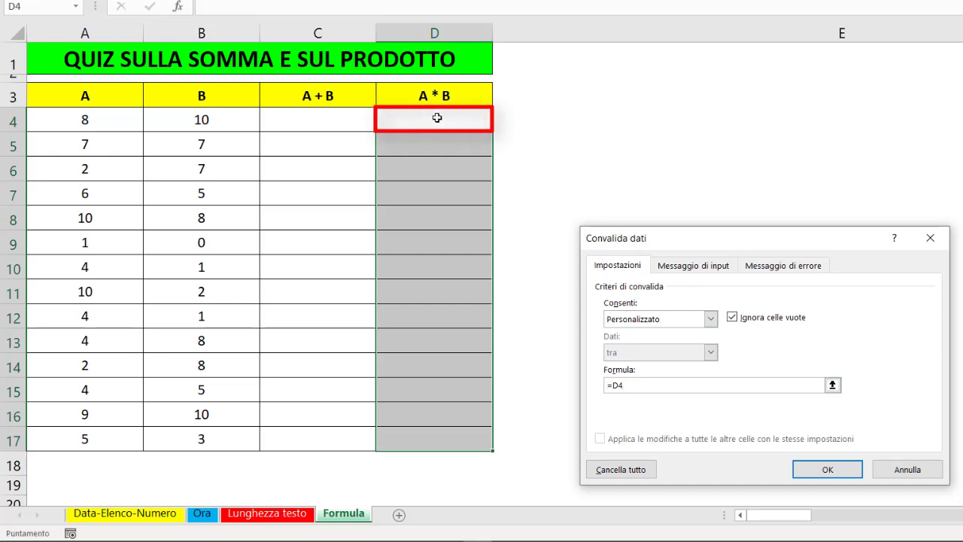
type("=")
left_click(82, 121)
type("*")
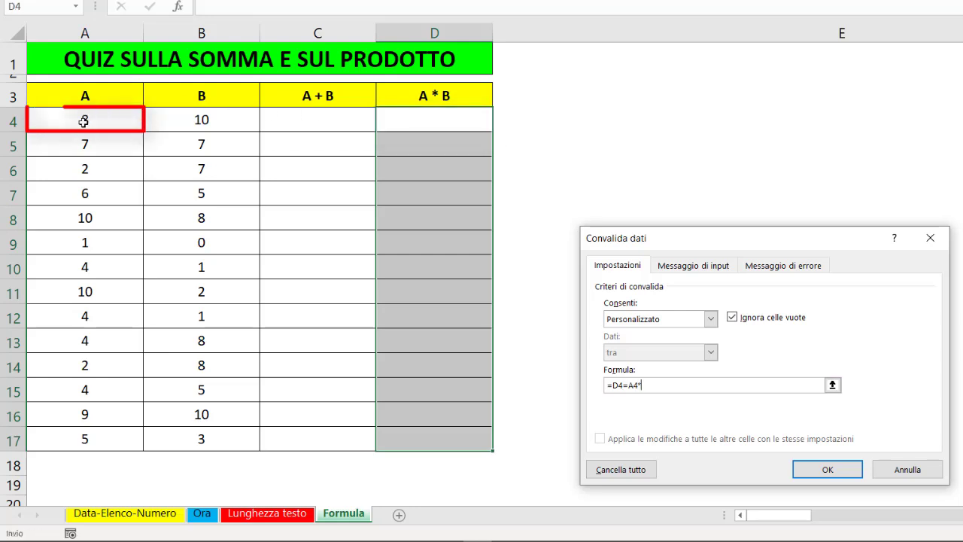
left_click(179, 123)
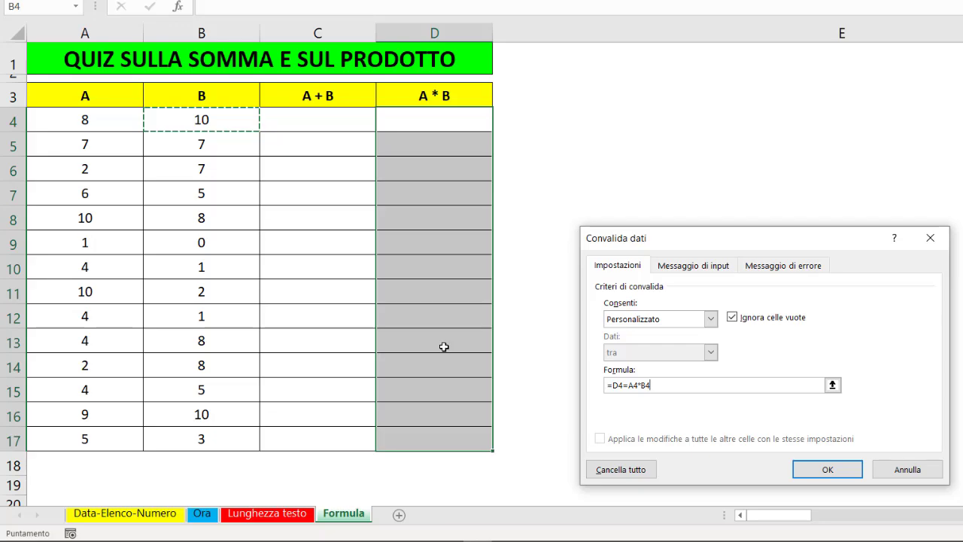
left_click(821, 468)
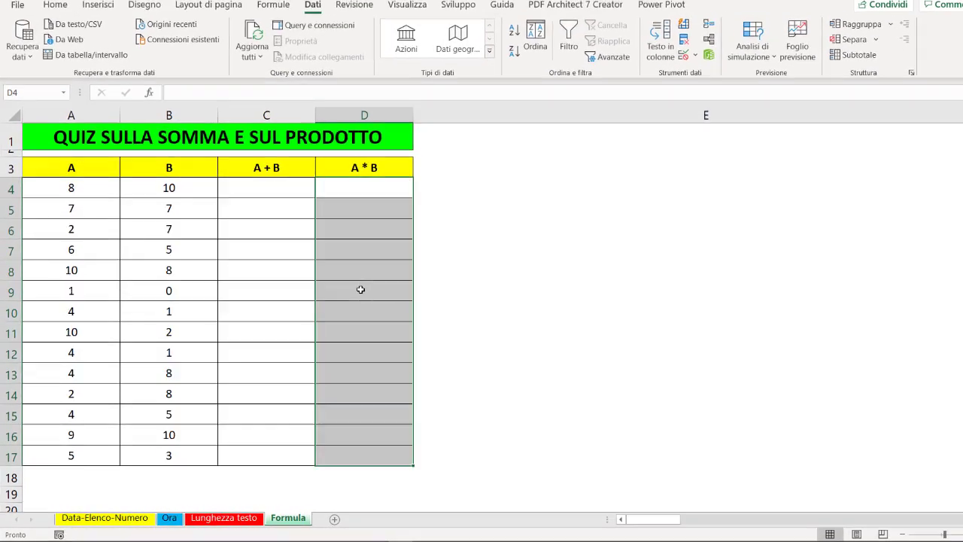
Inspect D9's validation rule =D9=A9*B9 and close the dialog unchanged
left_click(342, 301)
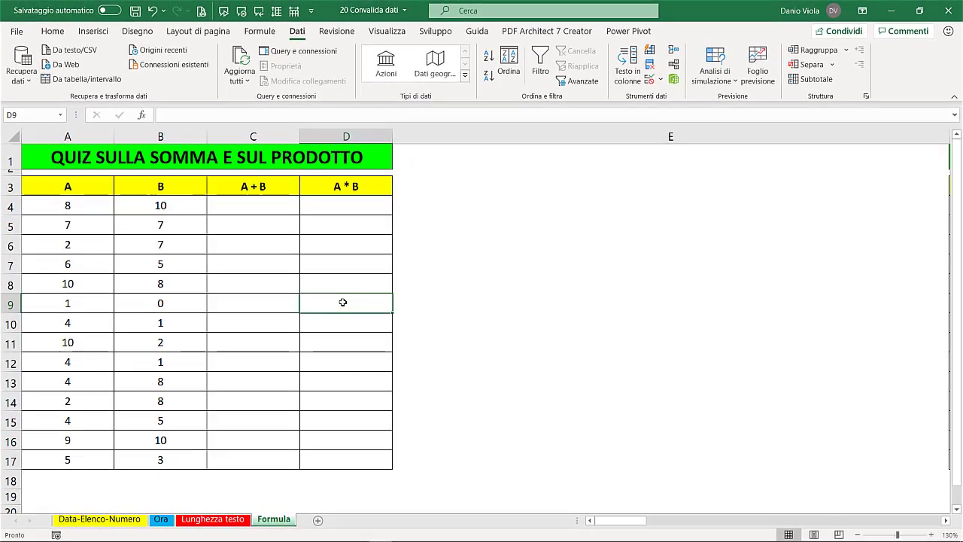
left_click(651, 79)
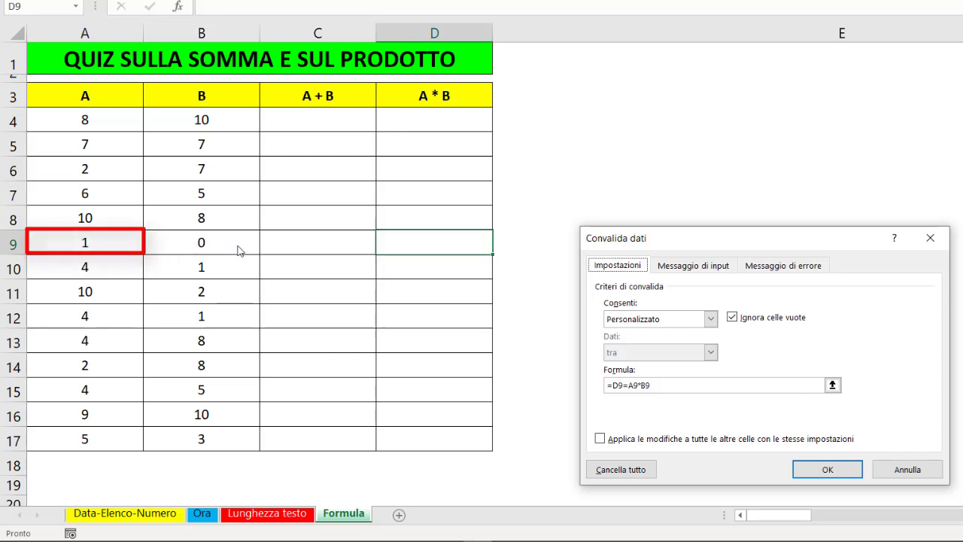
left_click(929, 238)
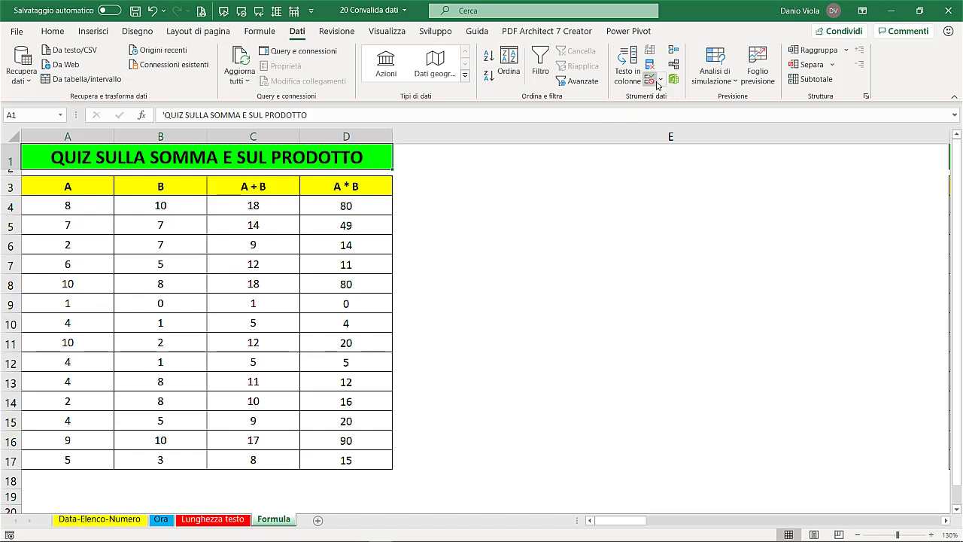
Run Cerchia dati non validi to circle the wrong quiz answers
left_click(661, 79)
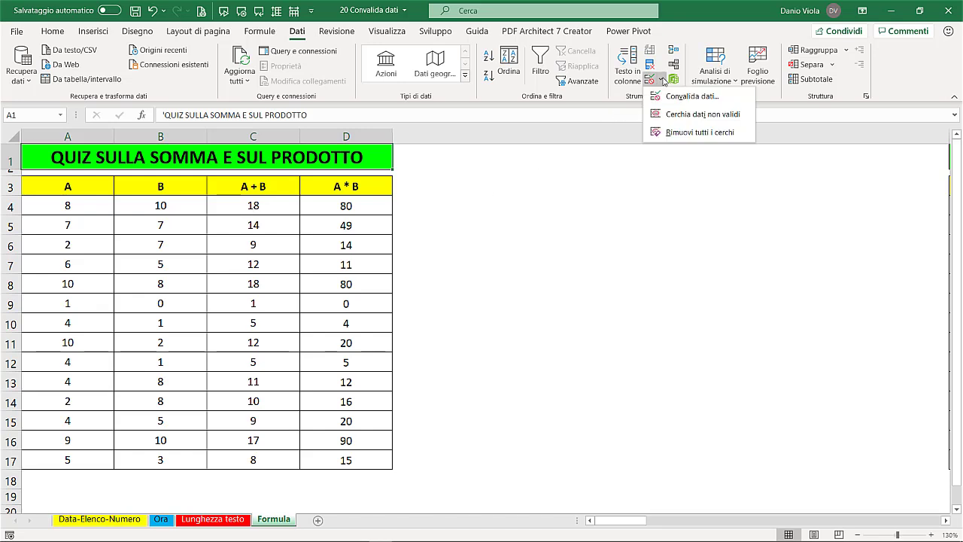
left_click(688, 114)
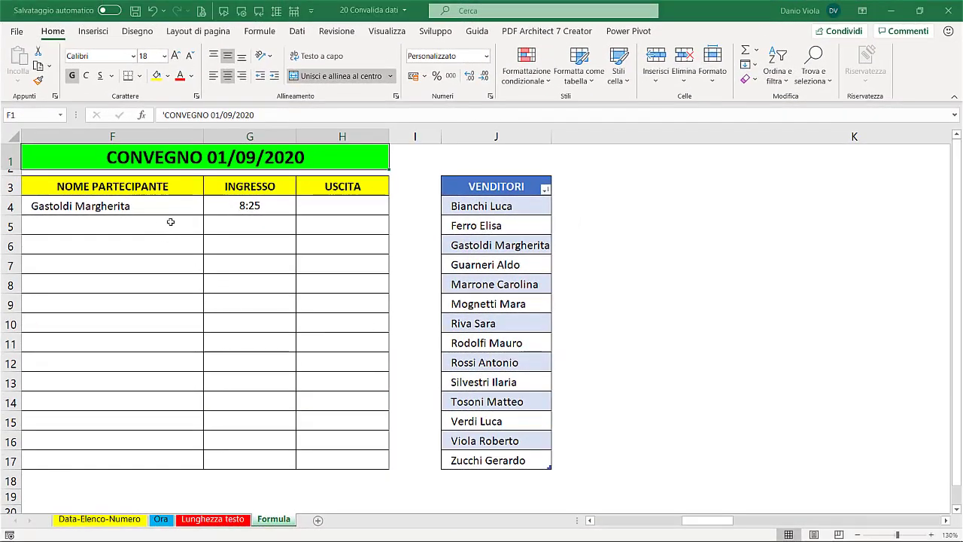
Fill F5 with the first seller from its dropdown list, then select G5:G17
left_click(328, 211)
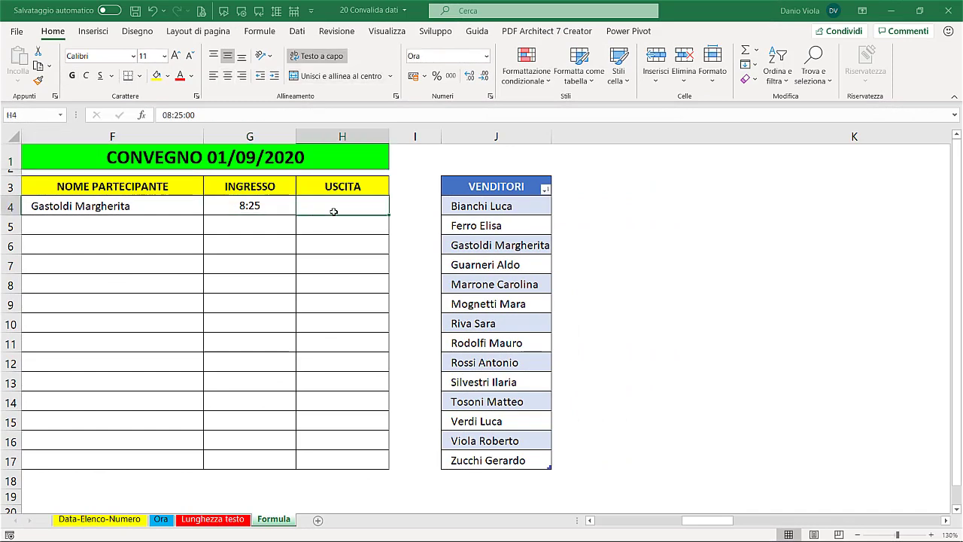
left_click(144, 210)
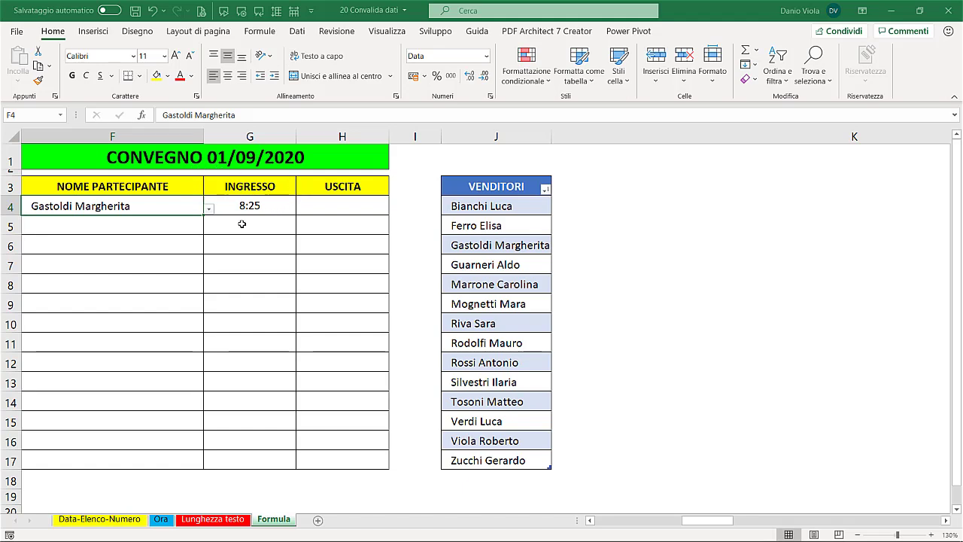
left_click(172, 228)
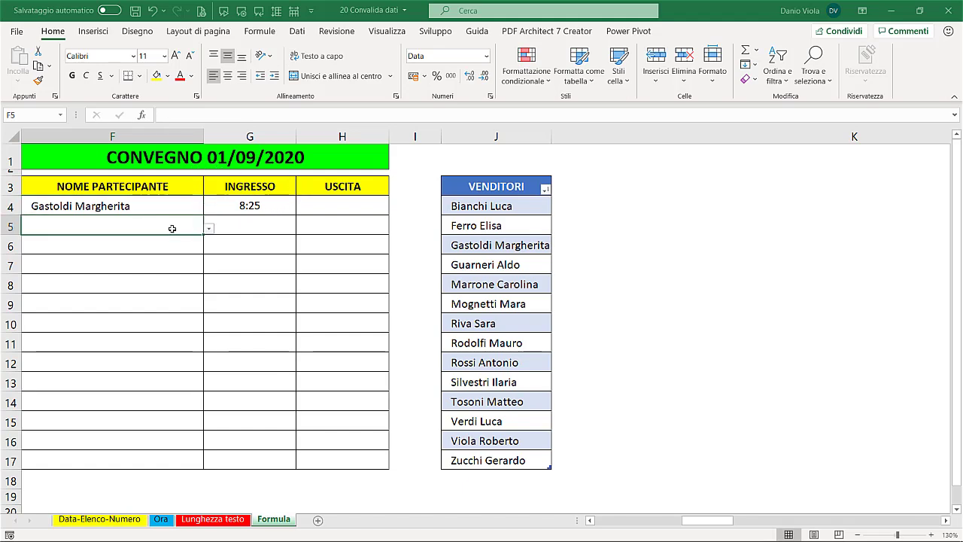
left_click(210, 229)
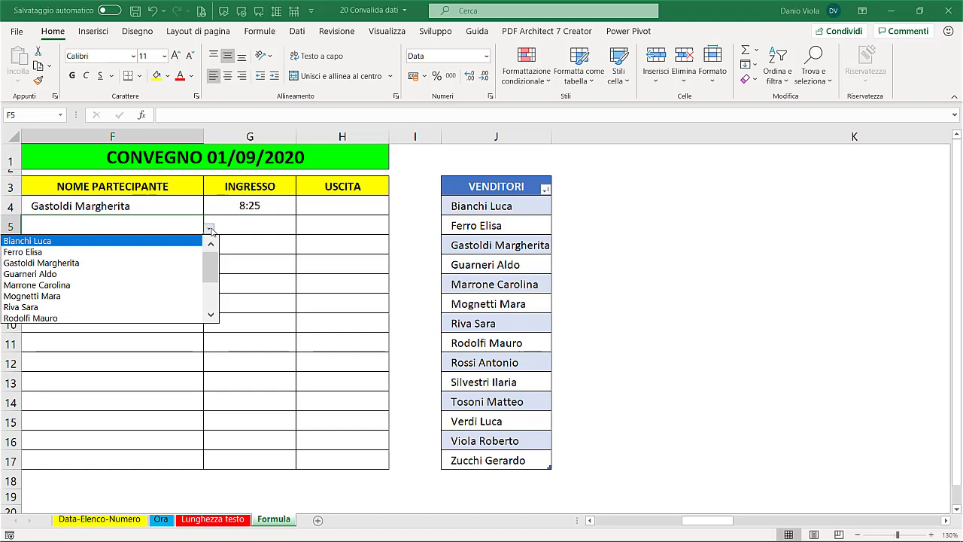
left_click(211, 228)
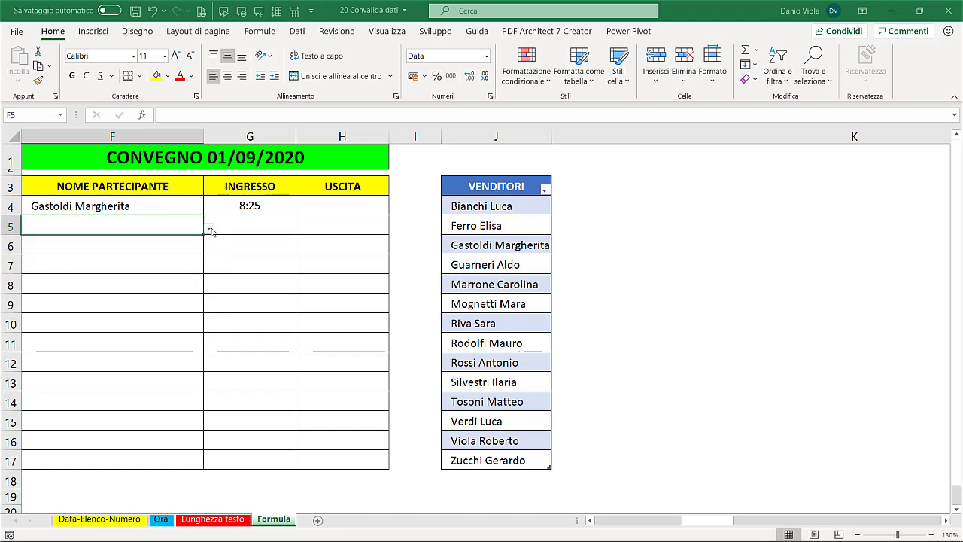
left_click(210, 229)
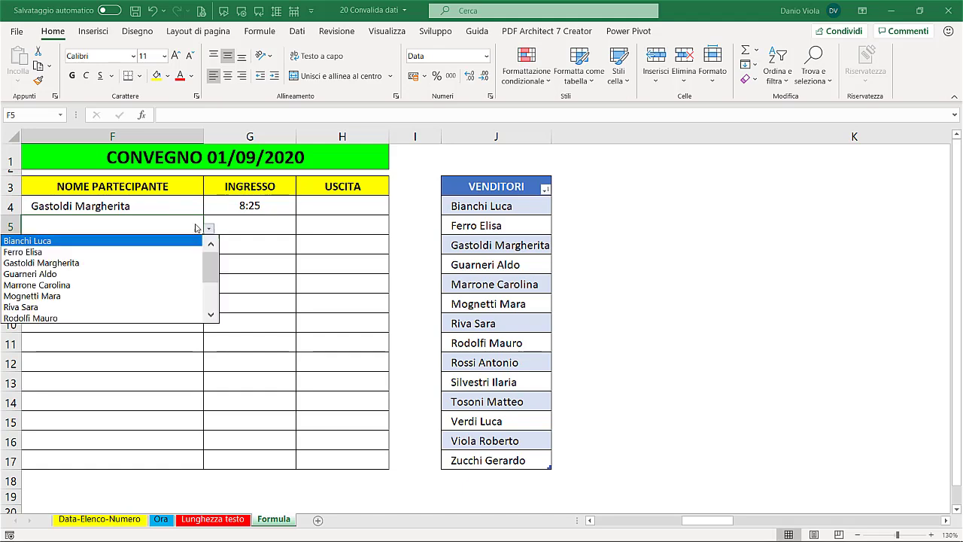
left_click(66, 241)
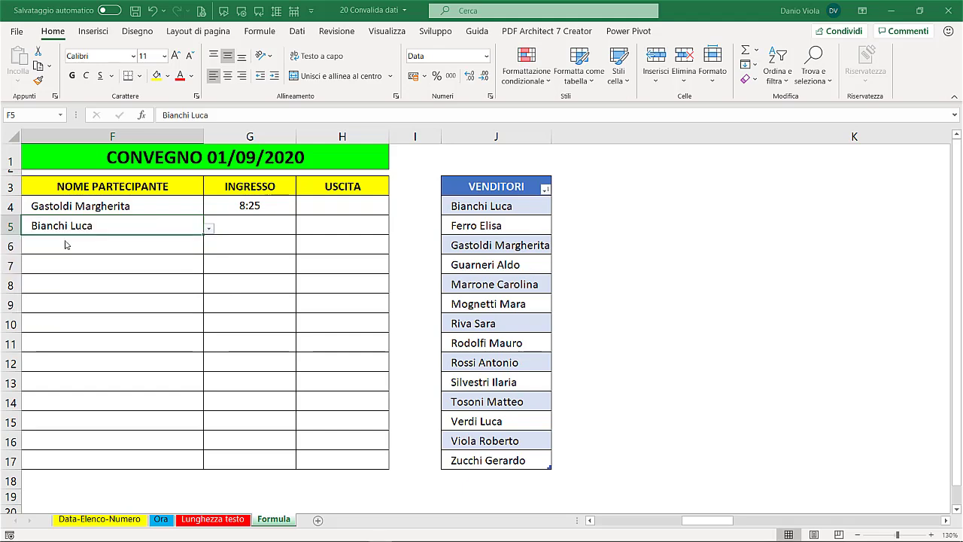
left_click_drag(244, 227, 258, 455)
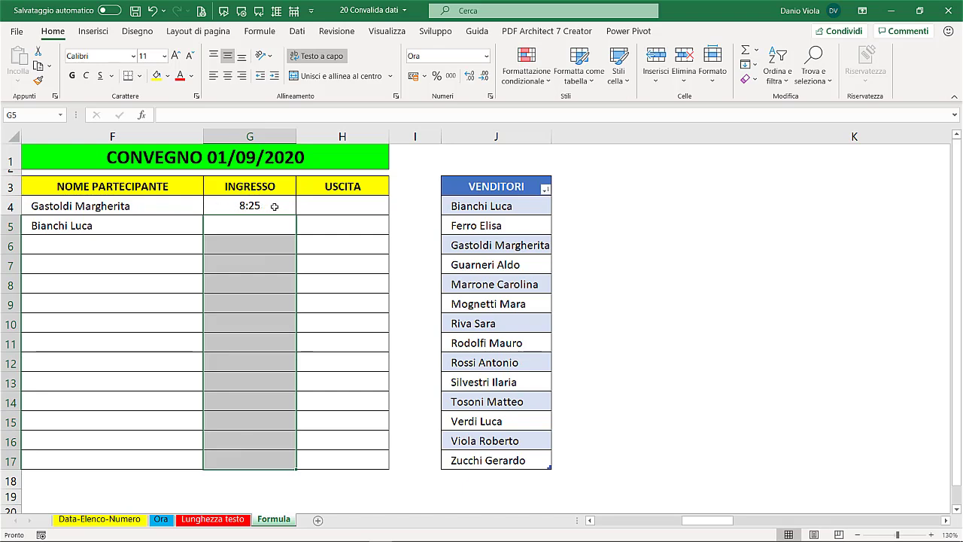
Give entry times G5:G17 the custom validation rule =G5>G4
left_click(297, 31)
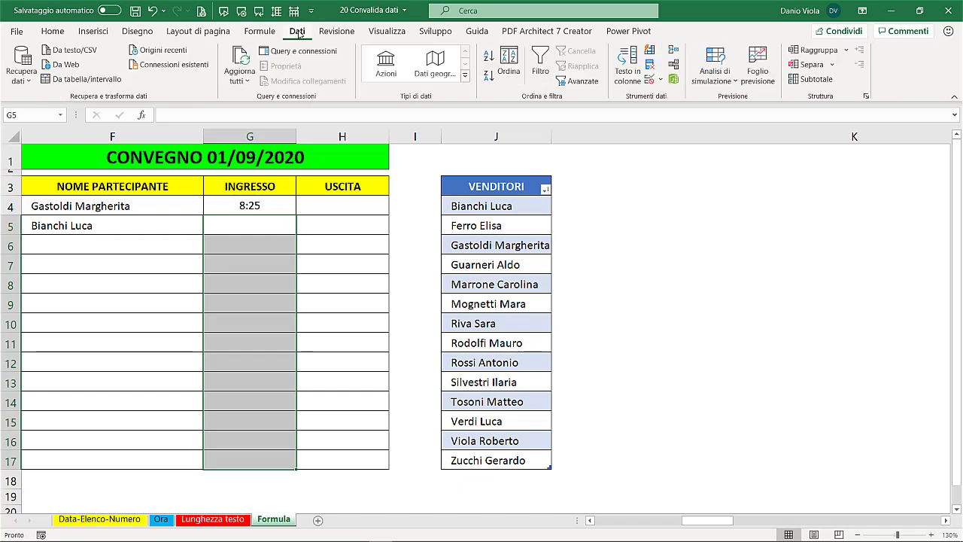
left_click(649, 80)
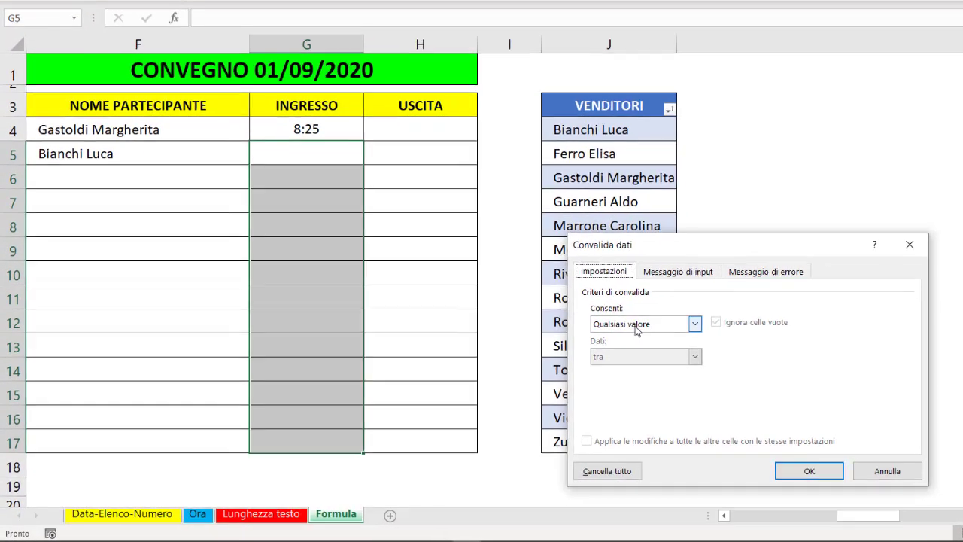
left_click(518, 366)
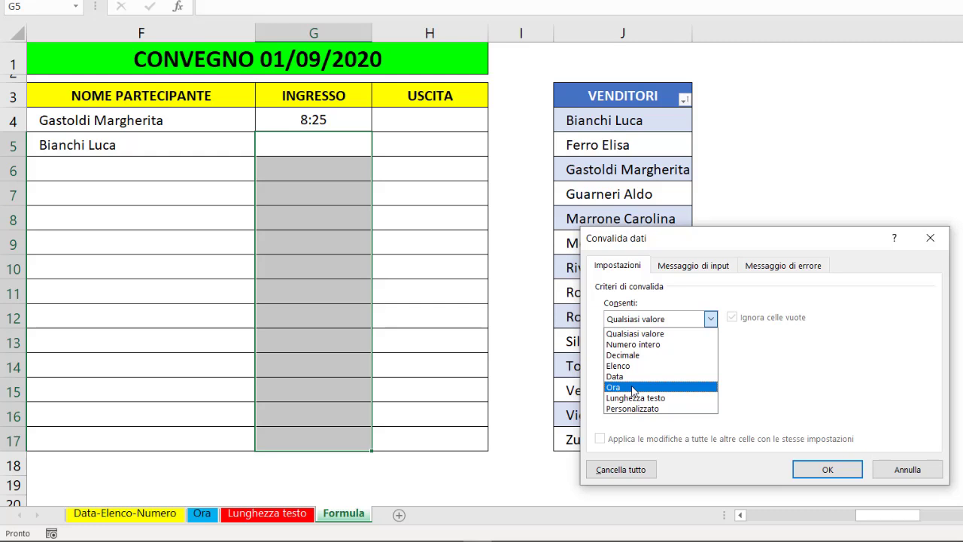
left_click(623, 410)
type("=")
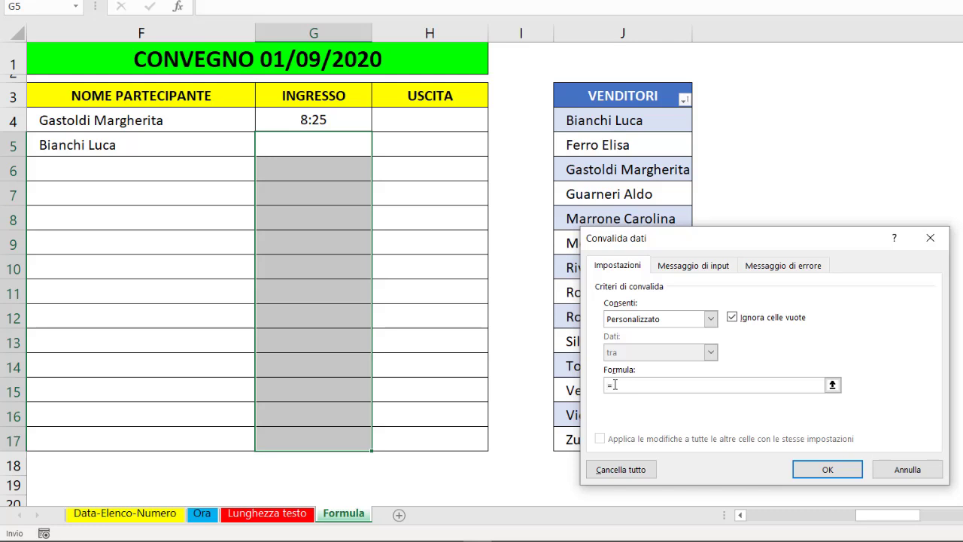
left_click(310, 146)
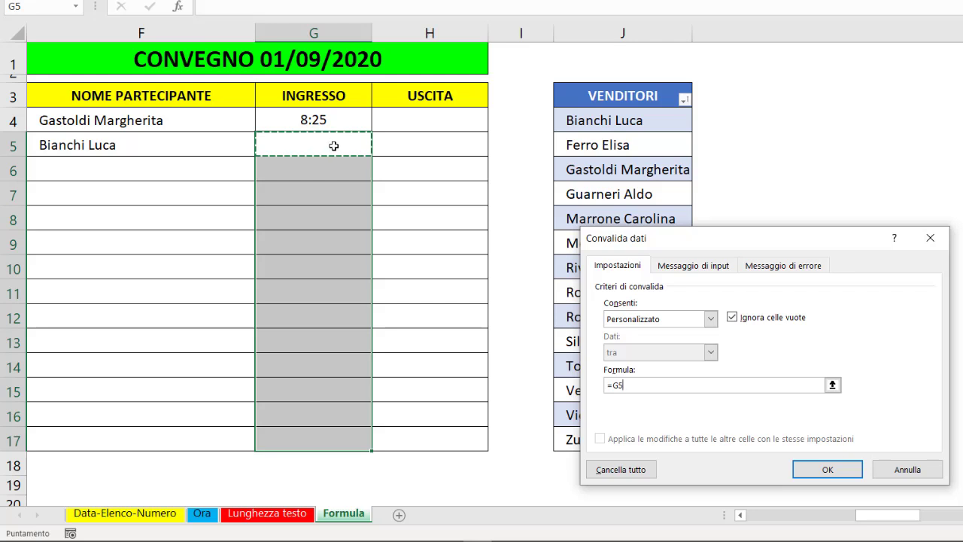
type(">")
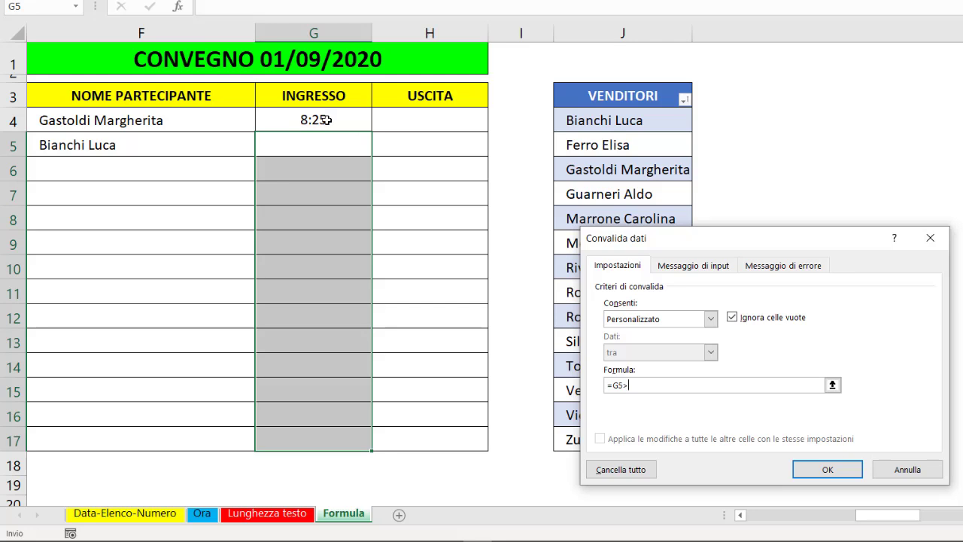
left_click(325, 120)
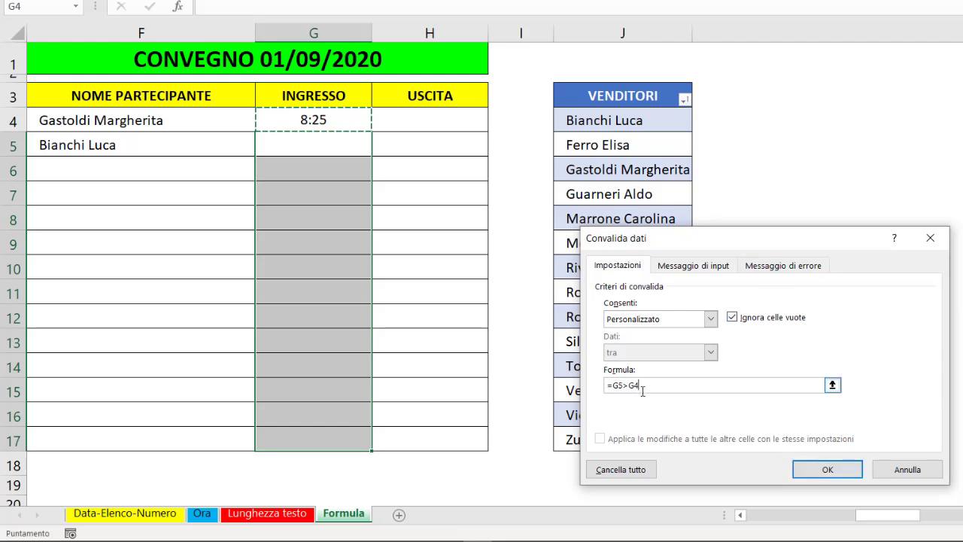
left_click(825, 467)
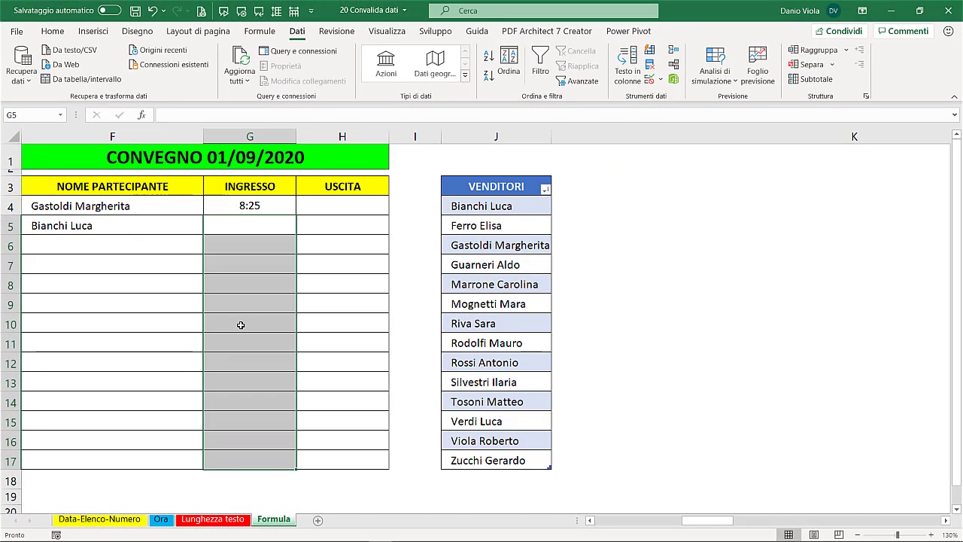
left_click(240, 324)
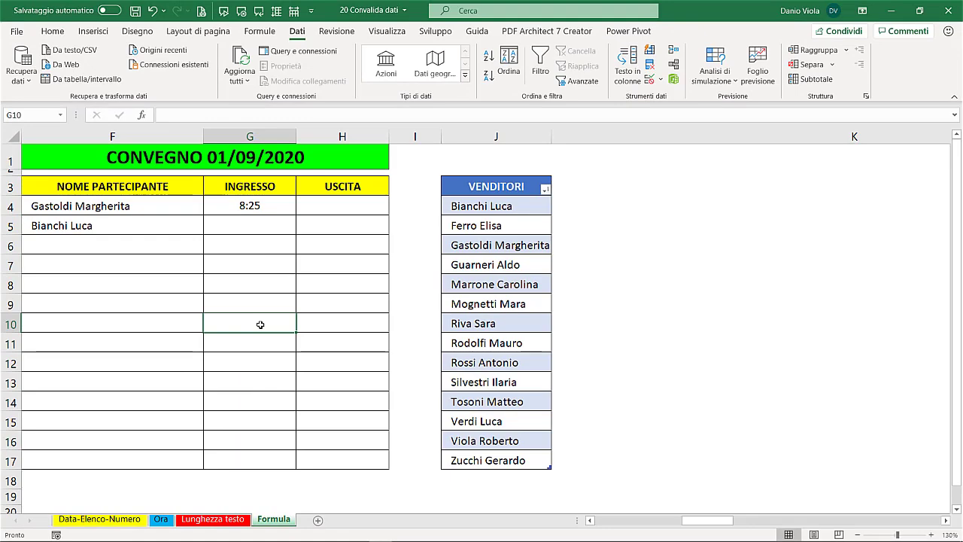
Change the entry-time rule to =G10>=G9 and apply it to all cells sharing it
left_click(649, 80)
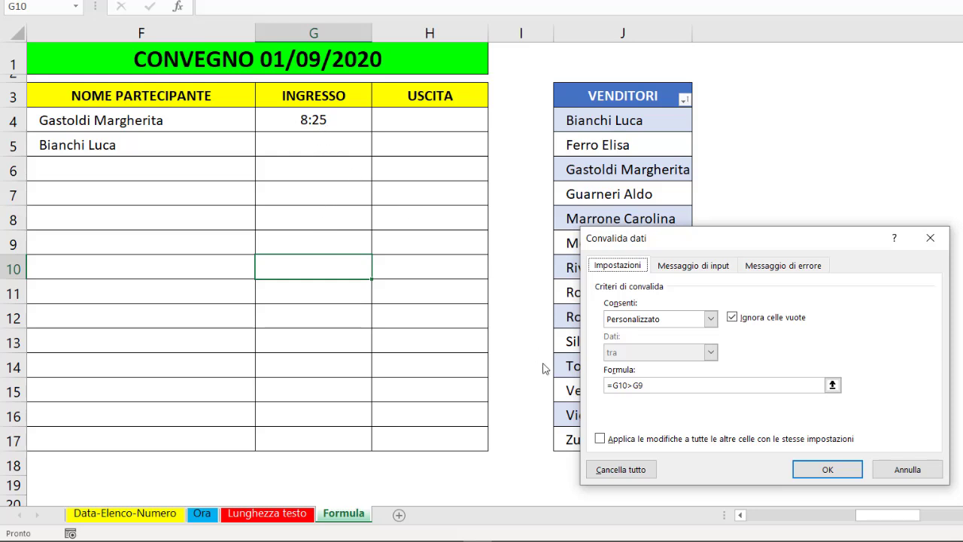
left_click(632, 386)
type("=")
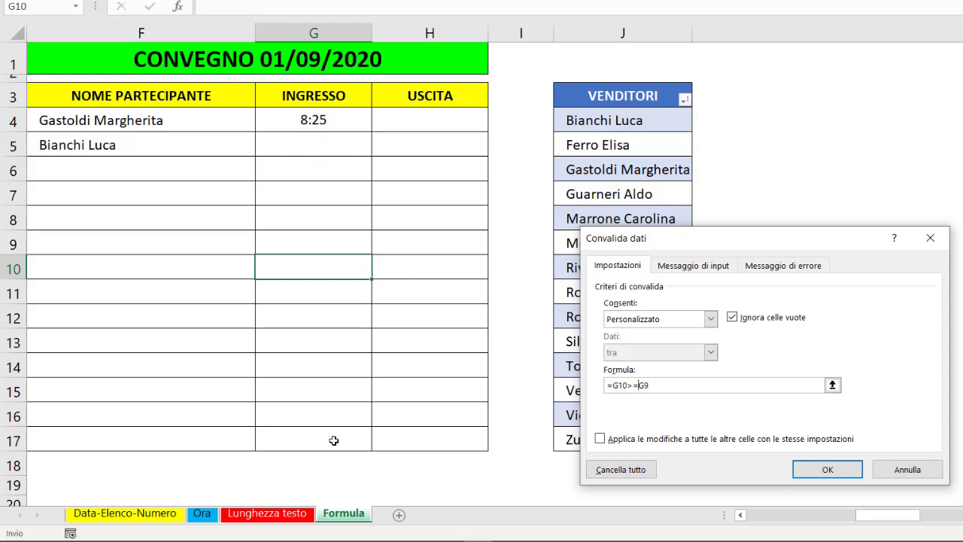
left_click(600, 438)
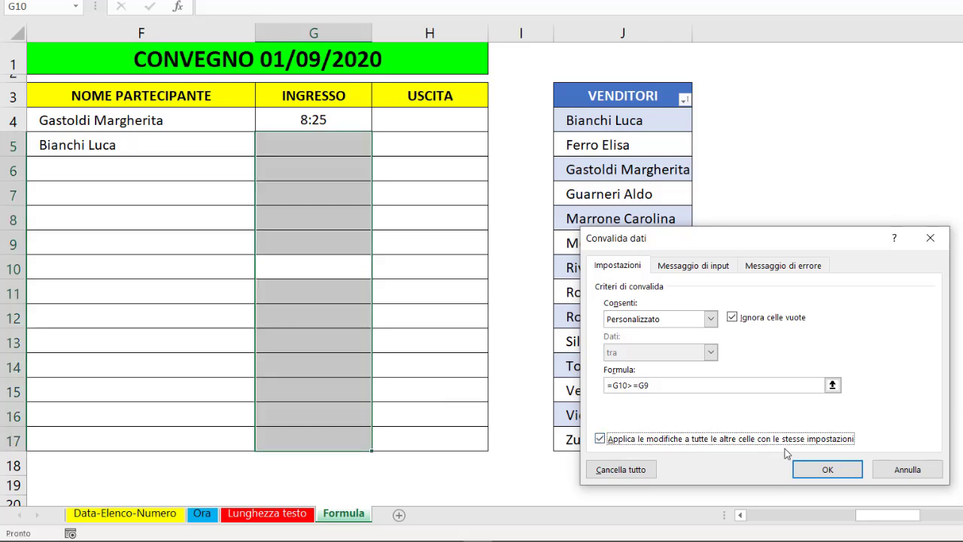
left_click(825, 472)
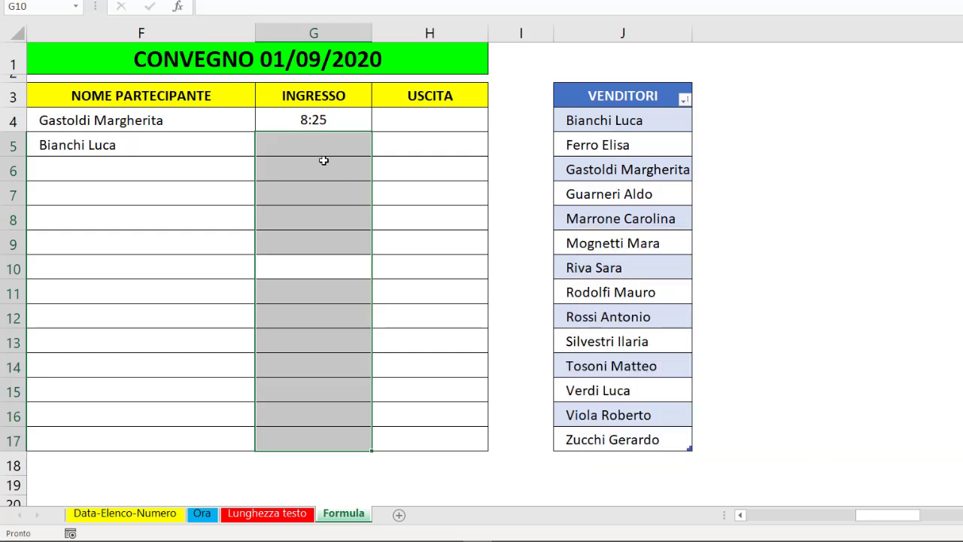
left_click(309, 140)
Enter 8:25 in G5, then 8:26 in G6 after a rejected 8:20
type("8")
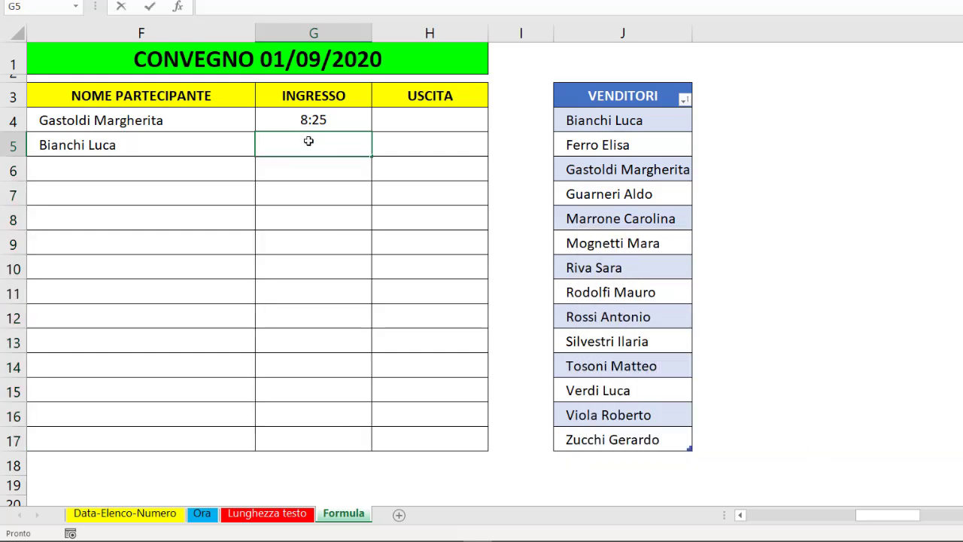
type(":25")
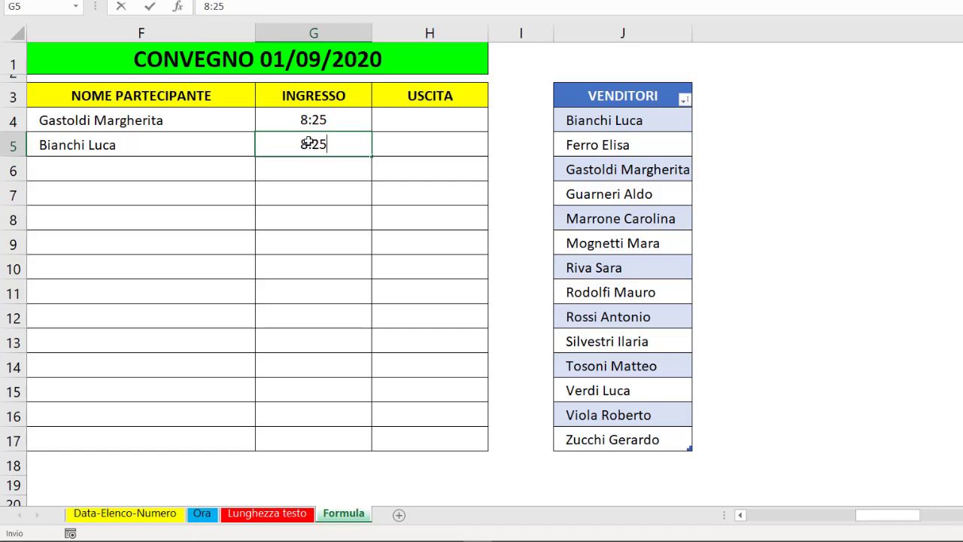
key("Return")
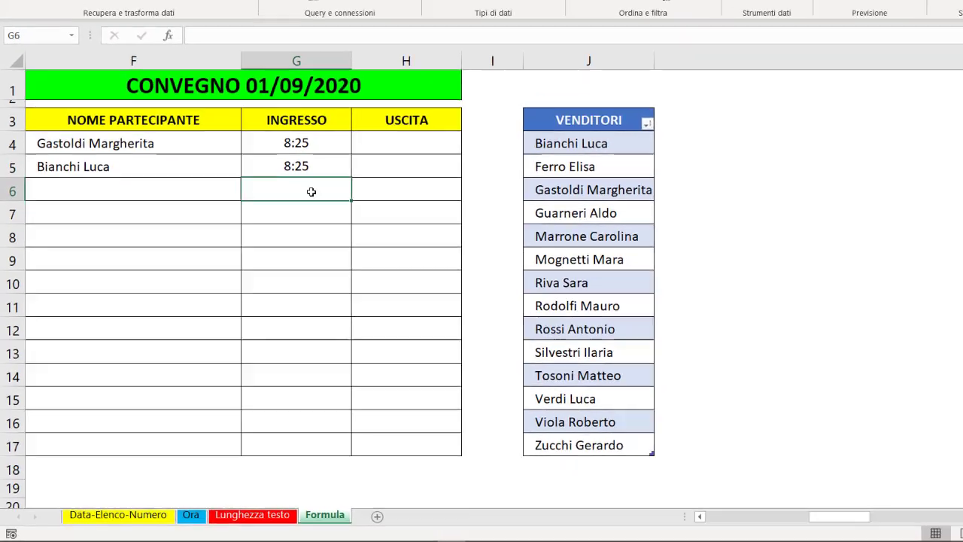
type("8")
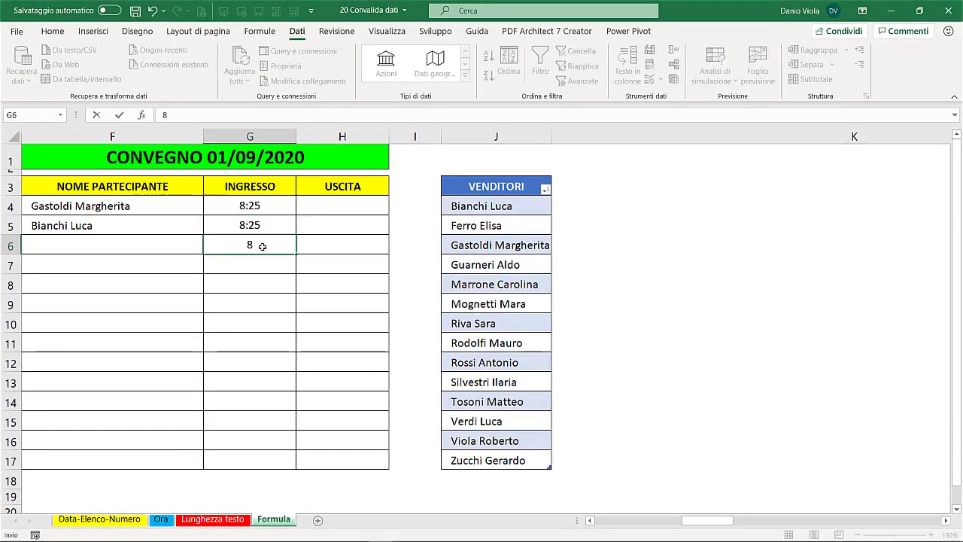
type(":20")
key("Return")
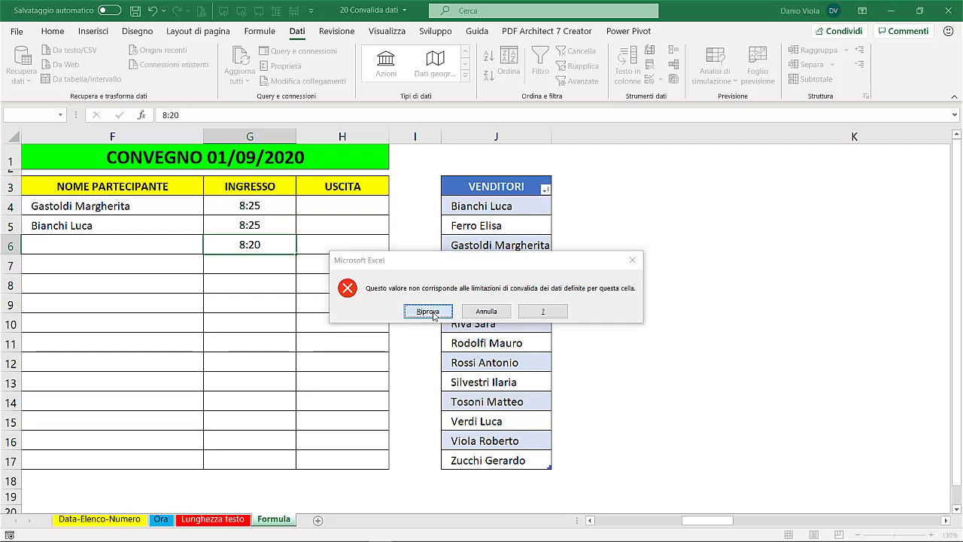
left_click(434, 314)
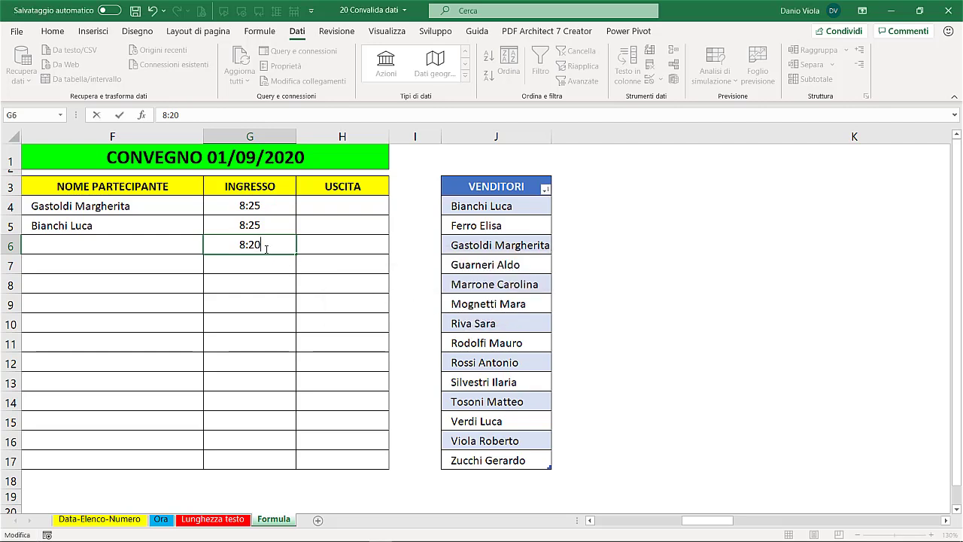
key("BackSpace")
type("6")
key("Return")
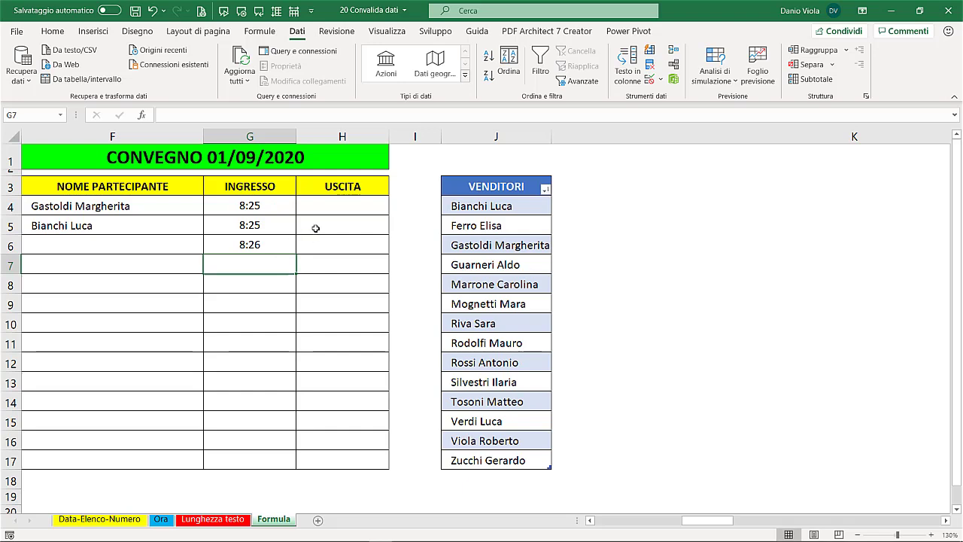
Give exit times H4:H17 the custom validation rule =H4>=G4
left_click_drag(333, 201, 331, 460)
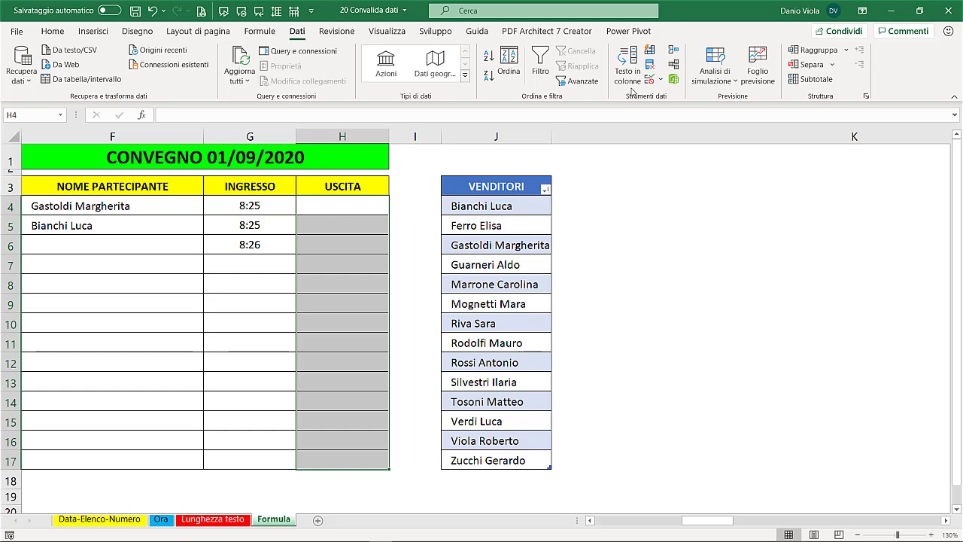
left_click(649, 79)
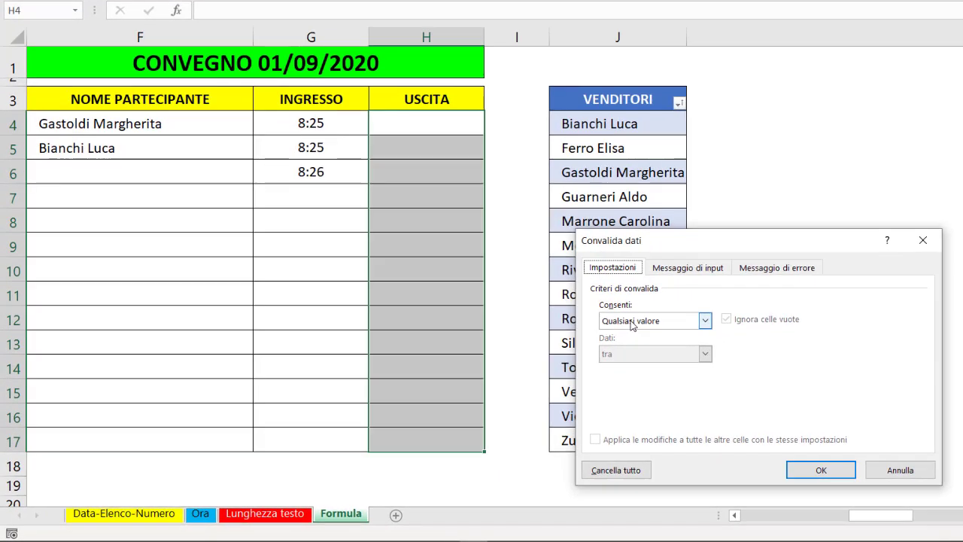
left_click(508, 363)
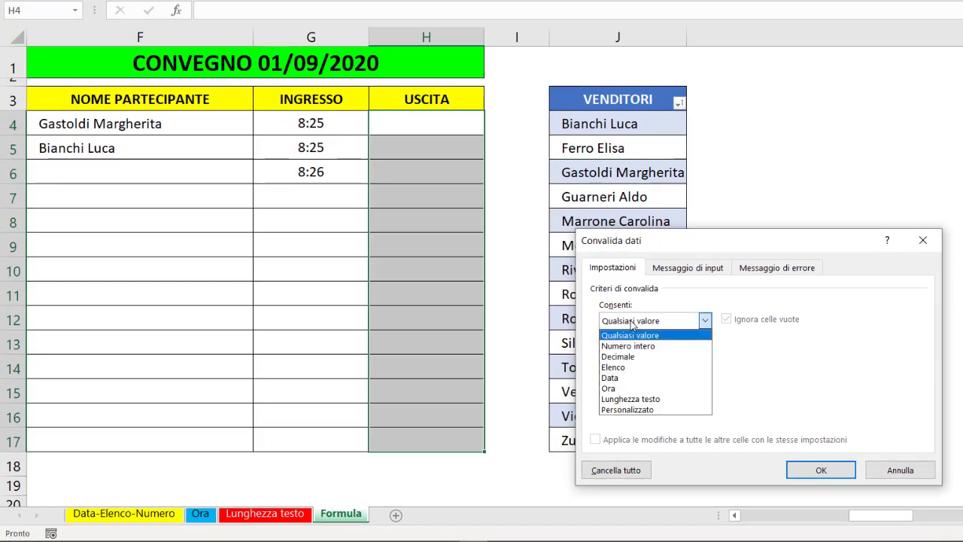
left_click(628, 409)
left_click(612, 385)
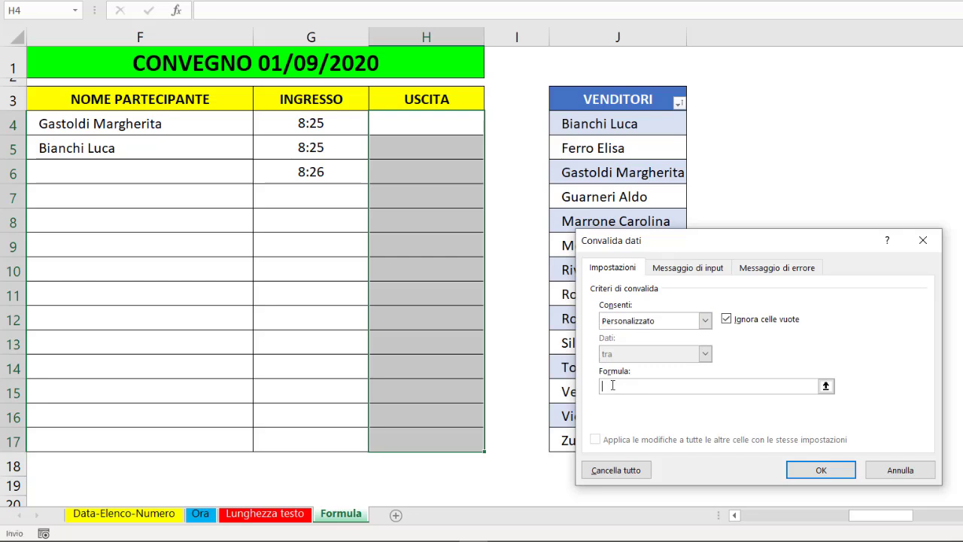
type("=")
left_click(419, 125)
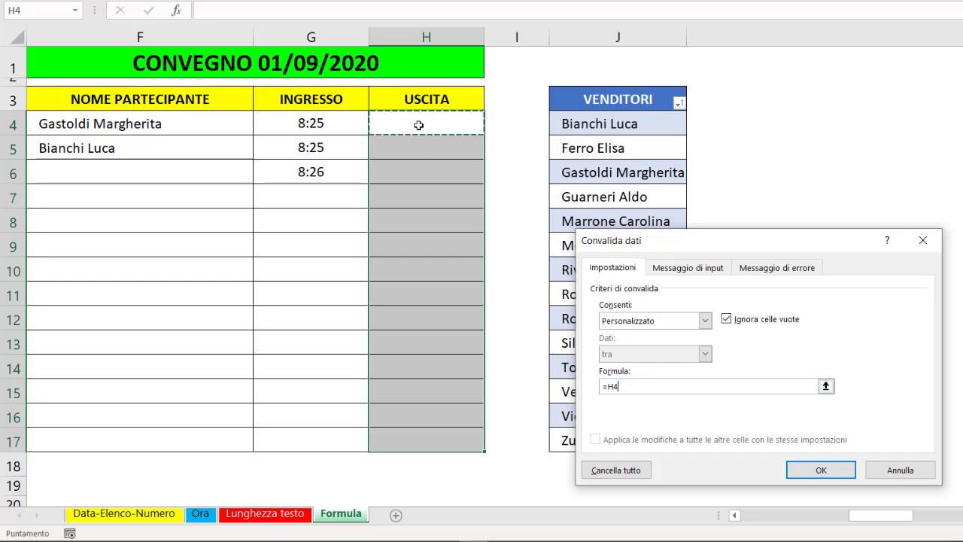
type(">")
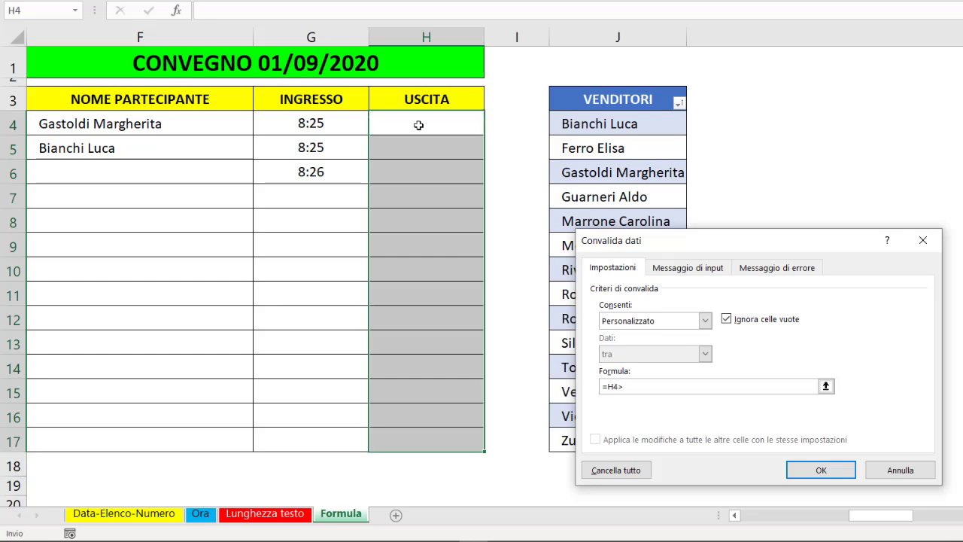
type("=")
left_click(322, 123)
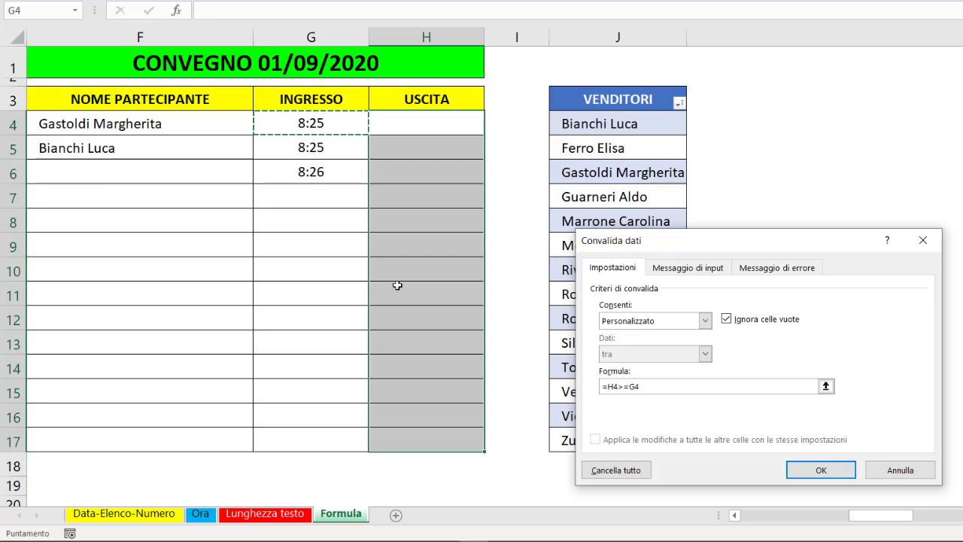
left_click(802, 468)
Enter exit time 15:20 in H4 after an 8:20 exit is refused
left_click(419, 126)
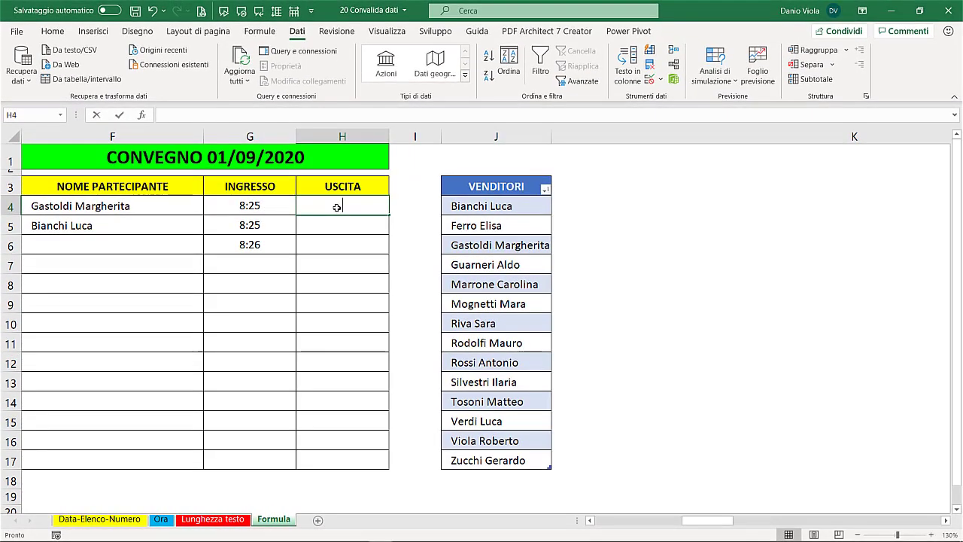
type("8:20")
key("Return")
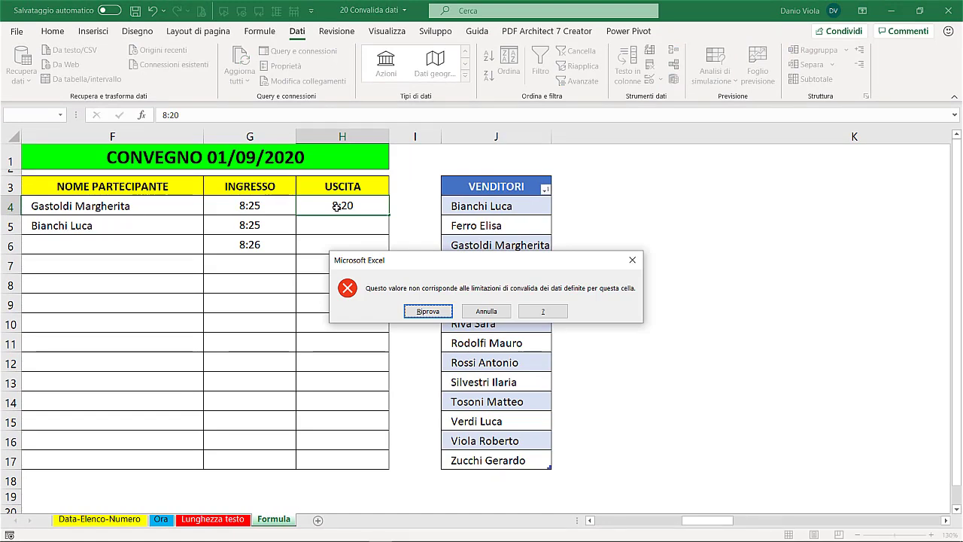
left_click(433, 311)
type("1")
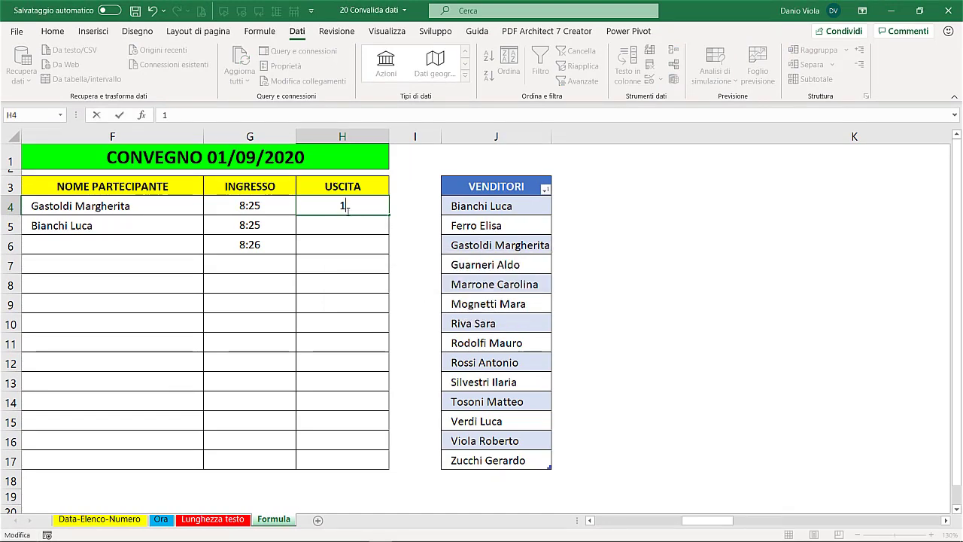
type("5:")
type("20")
key("Return")
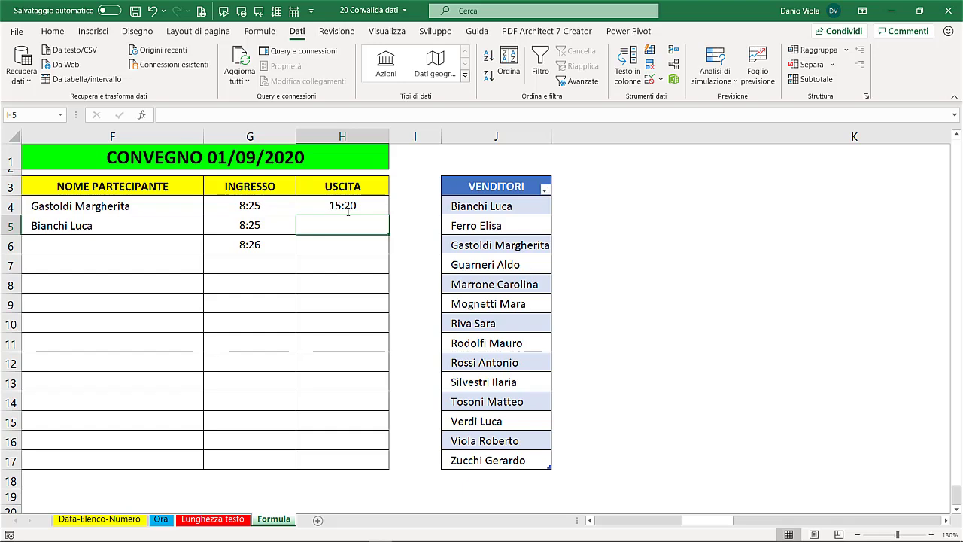
left_click(359, 158)
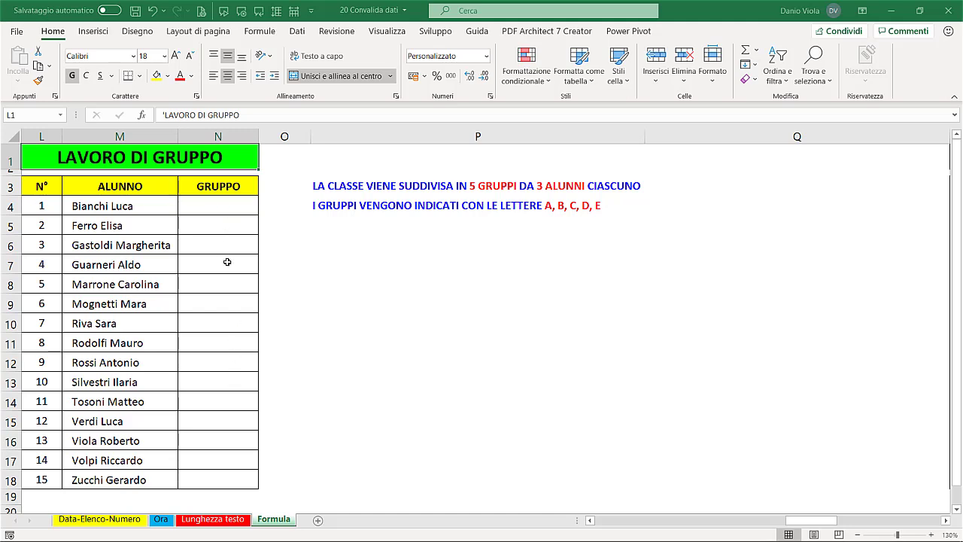
Put A in N6, N8 and N12, and cancel the refused fourth A in N14
left_click(222, 247)
type("A")
left_click(210, 285)
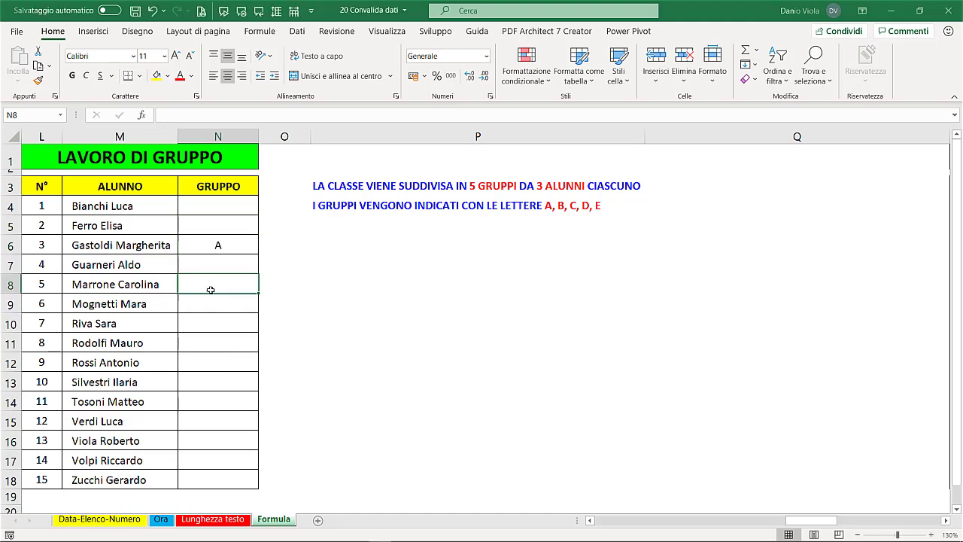
type("A")
left_click(211, 353)
type("A")
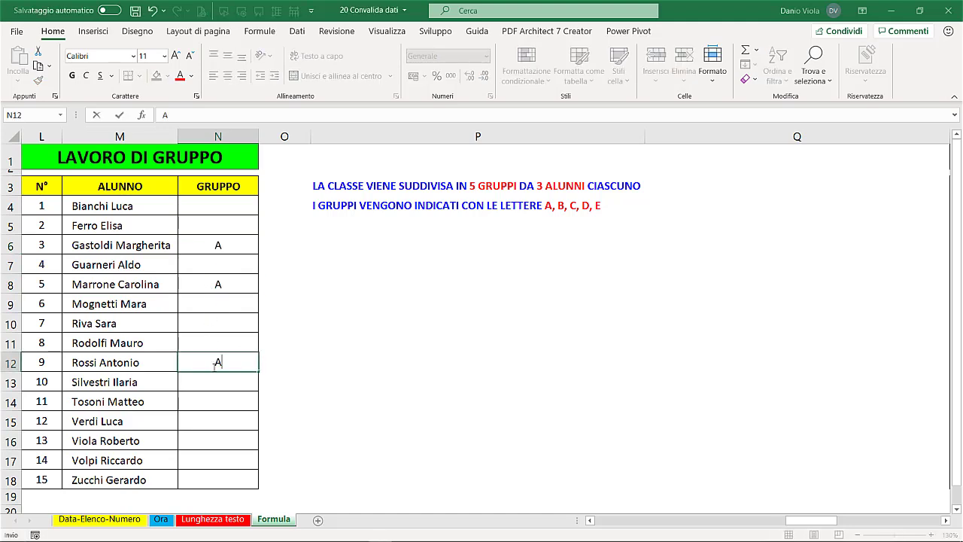
left_click(215, 404)
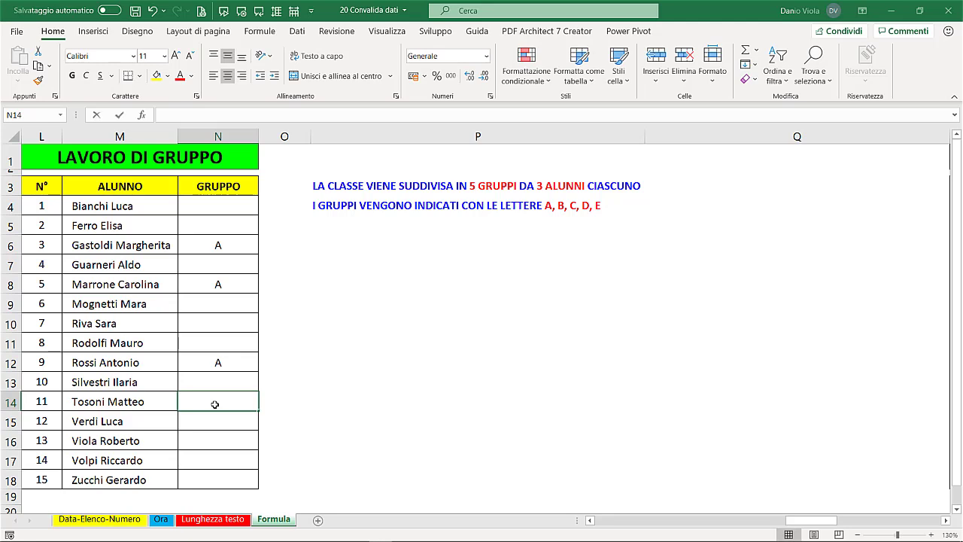
type("A")
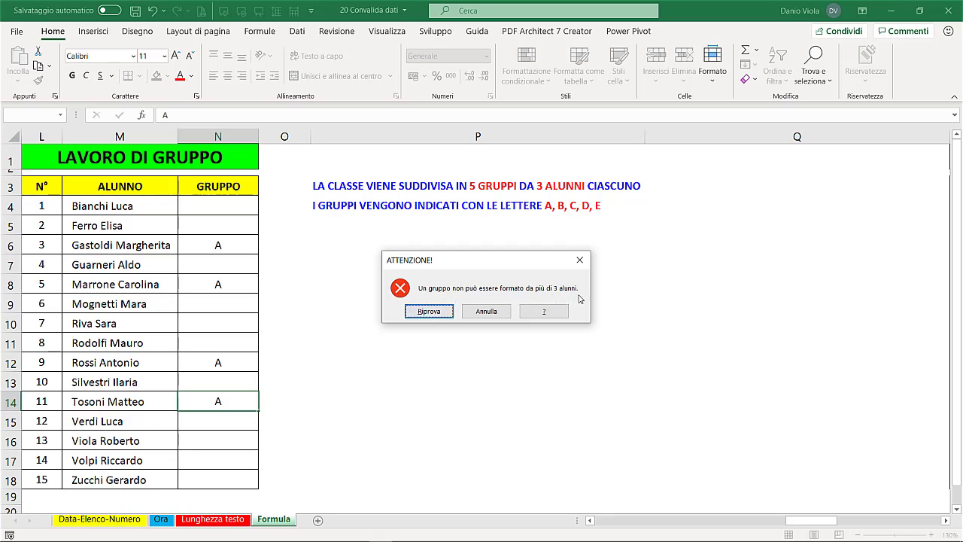
left_click(487, 312)
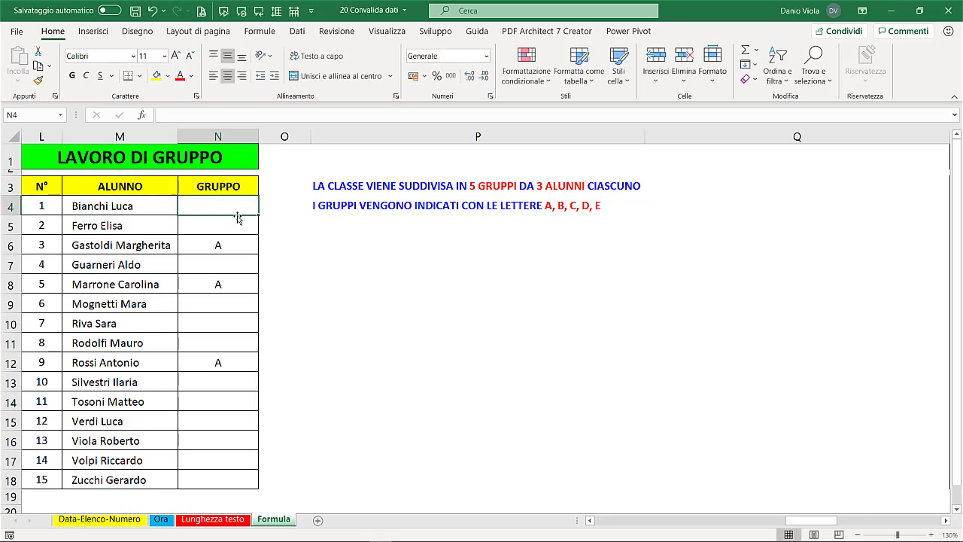
left_click_drag(230, 204, 228, 474)
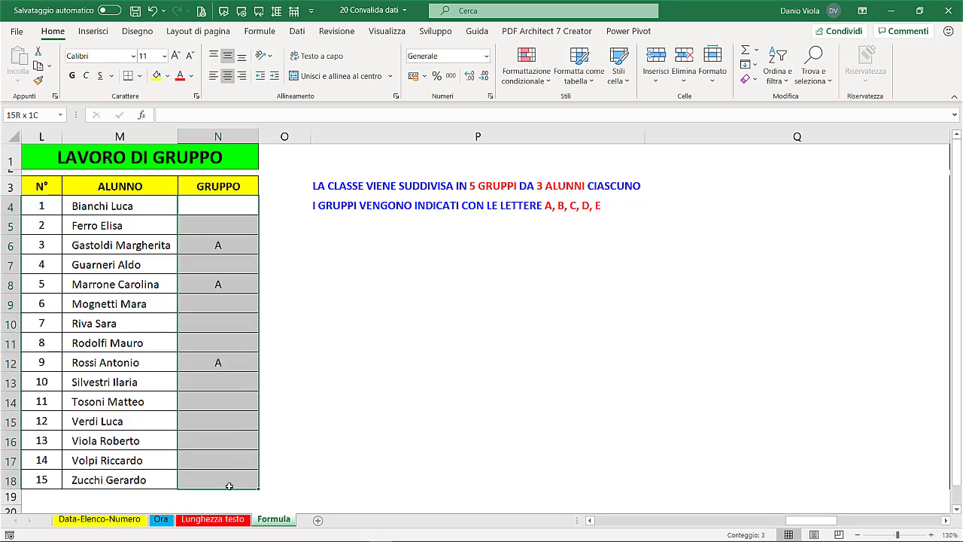
left_click(297, 31)
left_click(559, 80)
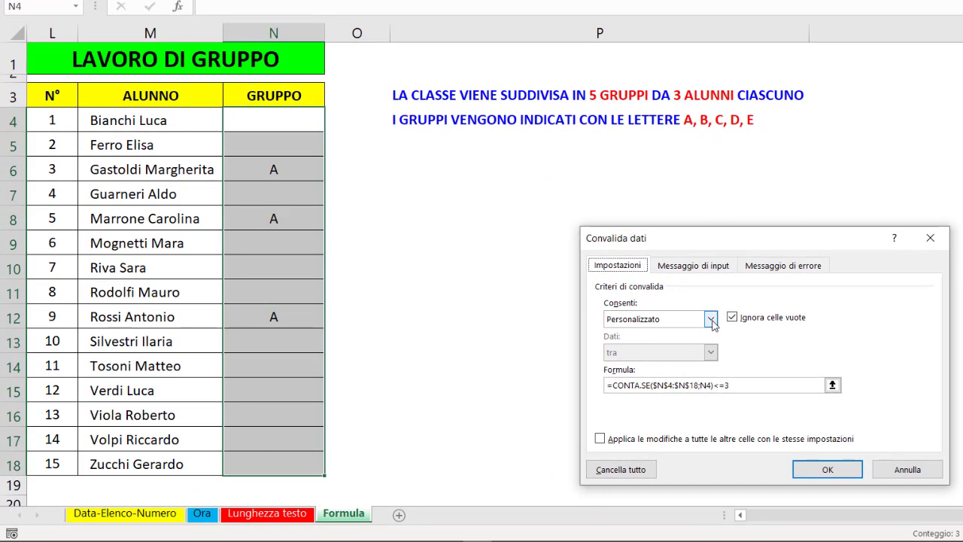
left_click(573, 355)
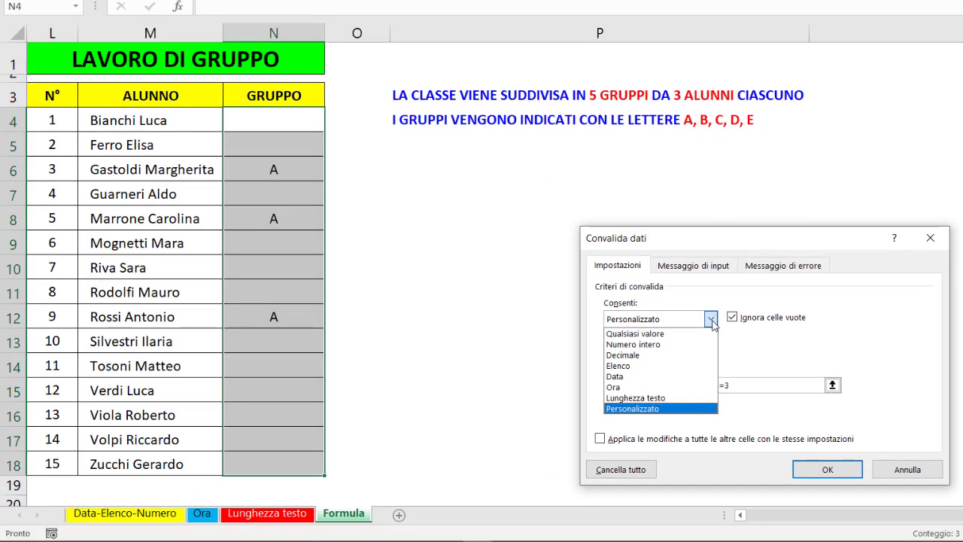
left_click(673, 409)
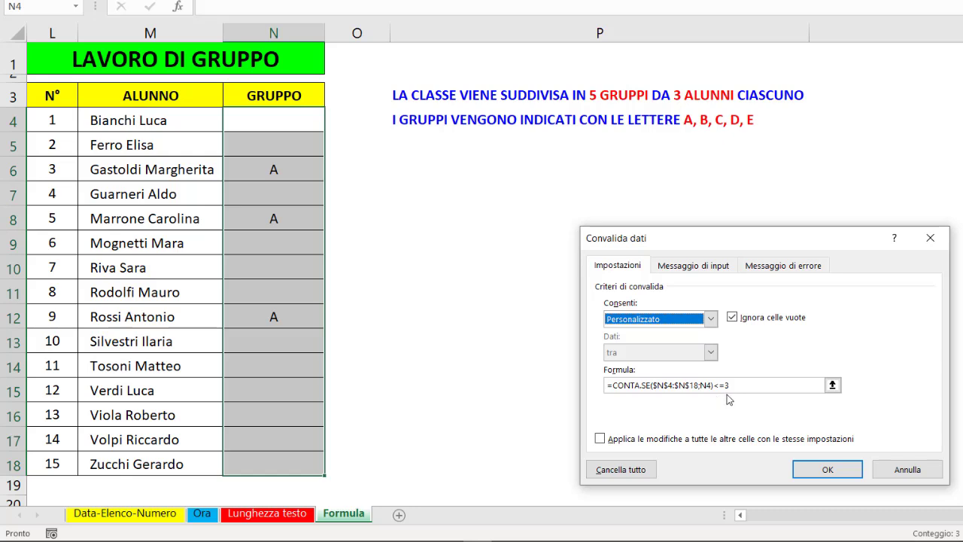
left_click(786, 267)
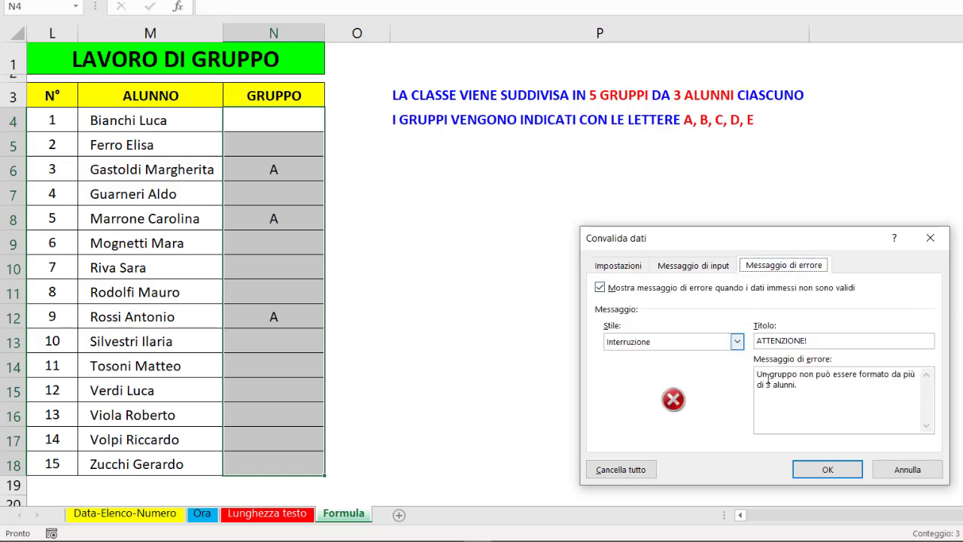
left_click(899, 470)
left_click(287, 267)
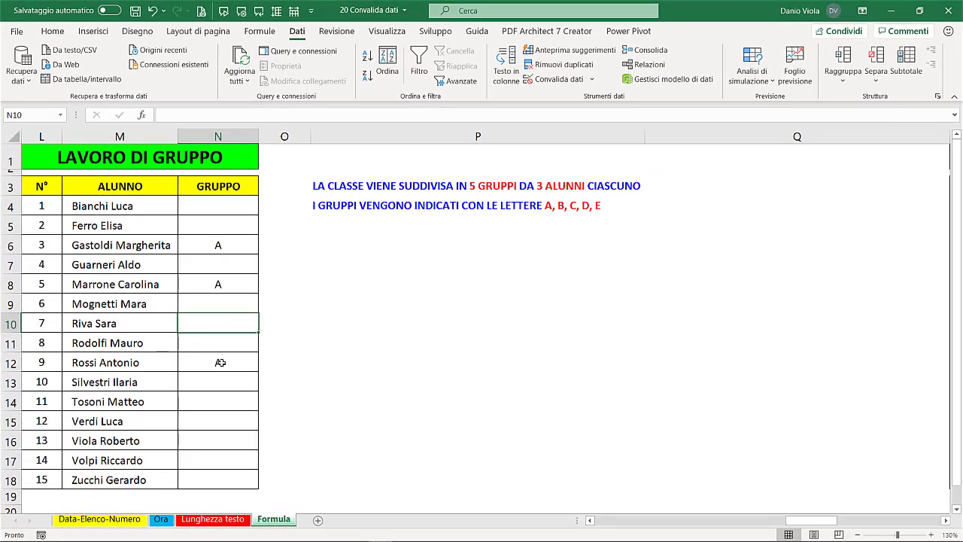
left_click(221, 362)
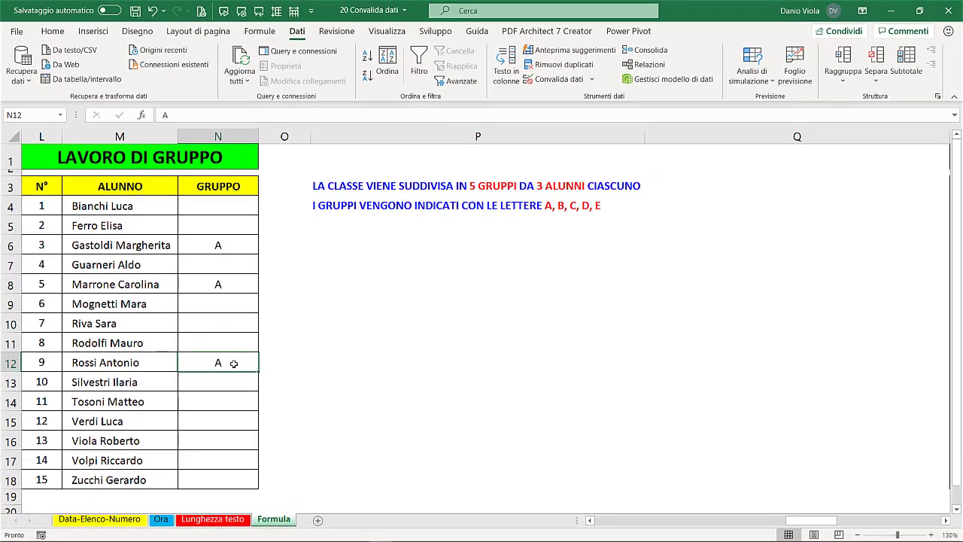
left_click(559, 79)
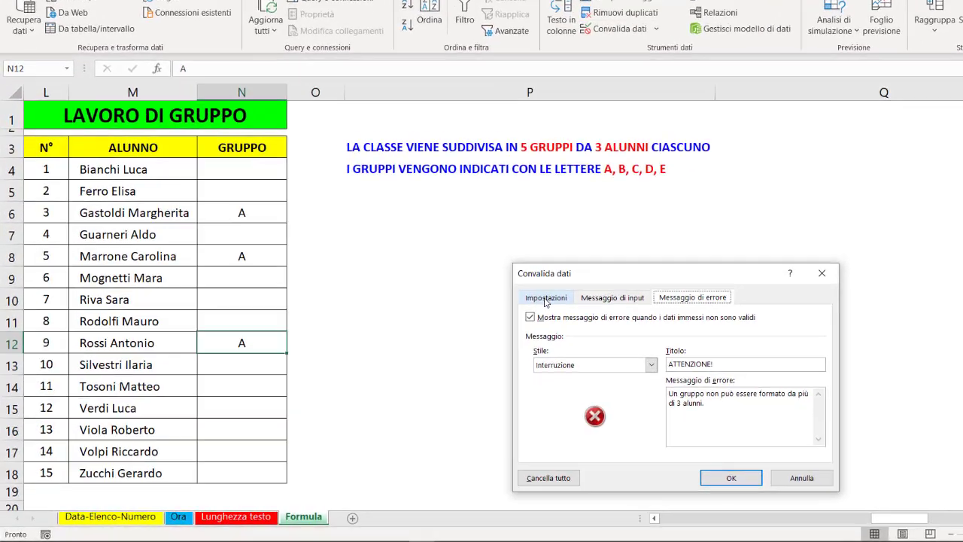
left_click(492, 322)
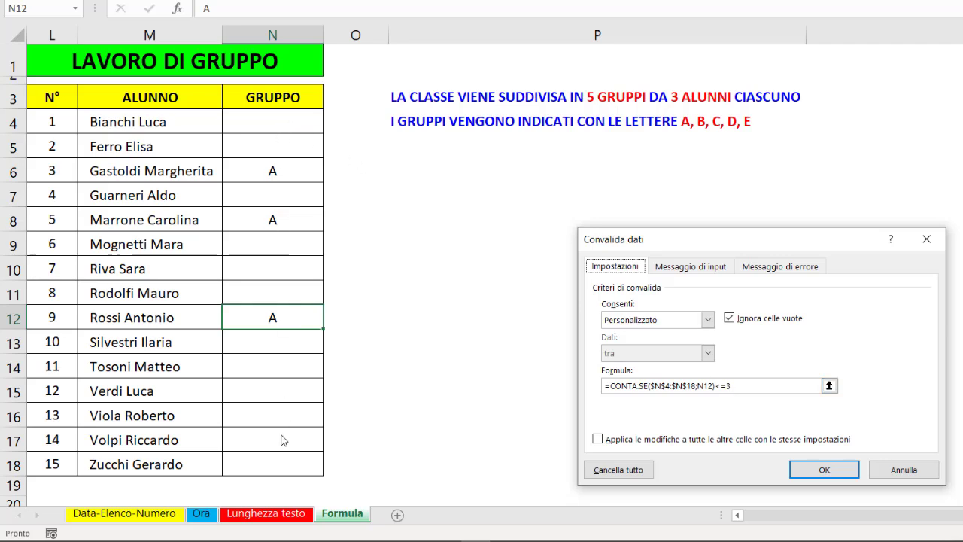
Assign group B to N14, N15 and N16
left_click(900, 475)
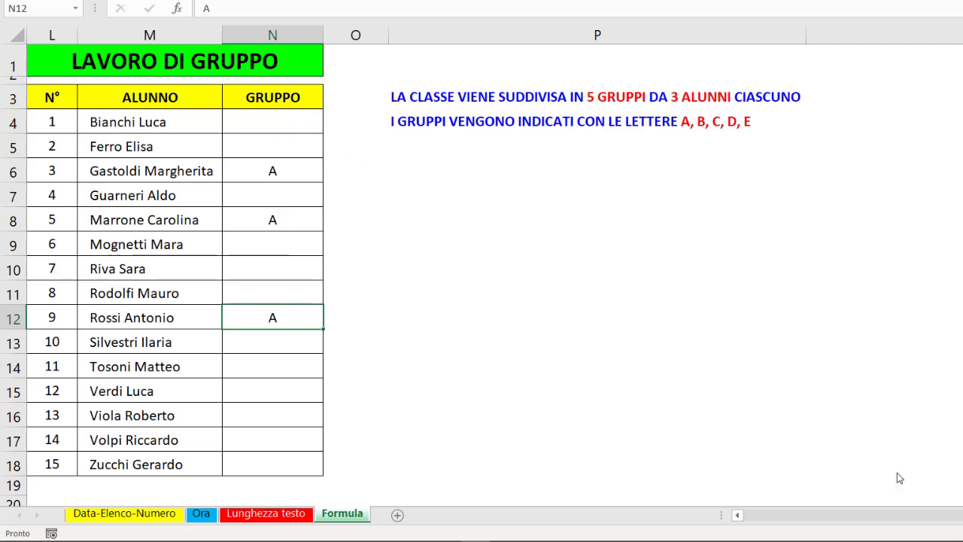
left_click(285, 364)
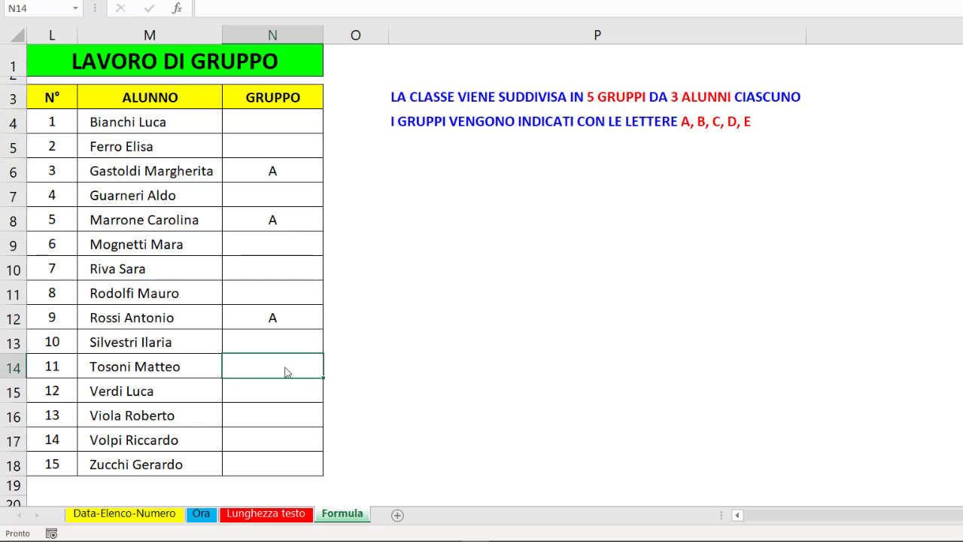
type("B")
left_click(286, 391)
type("B")
left_click(272, 413)
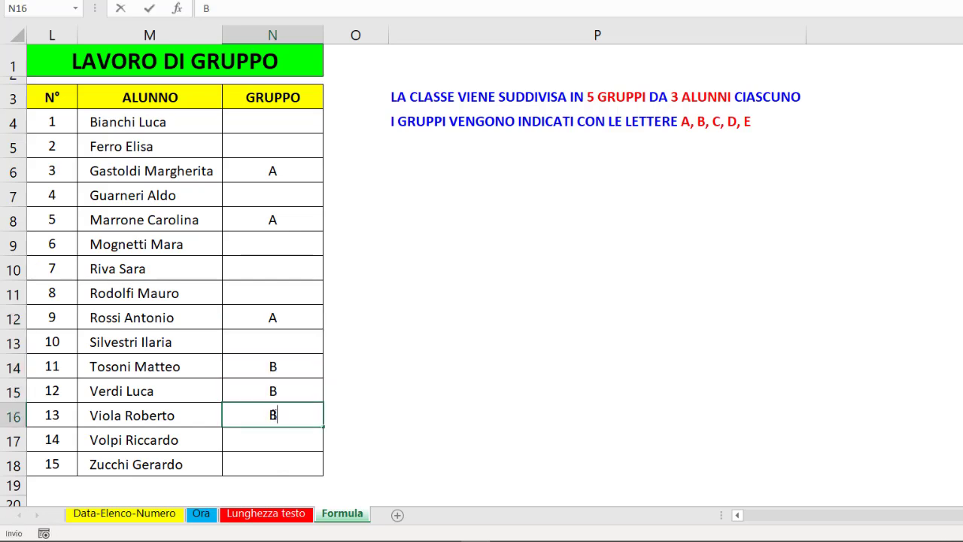
type("B")
left_click(272, 441)
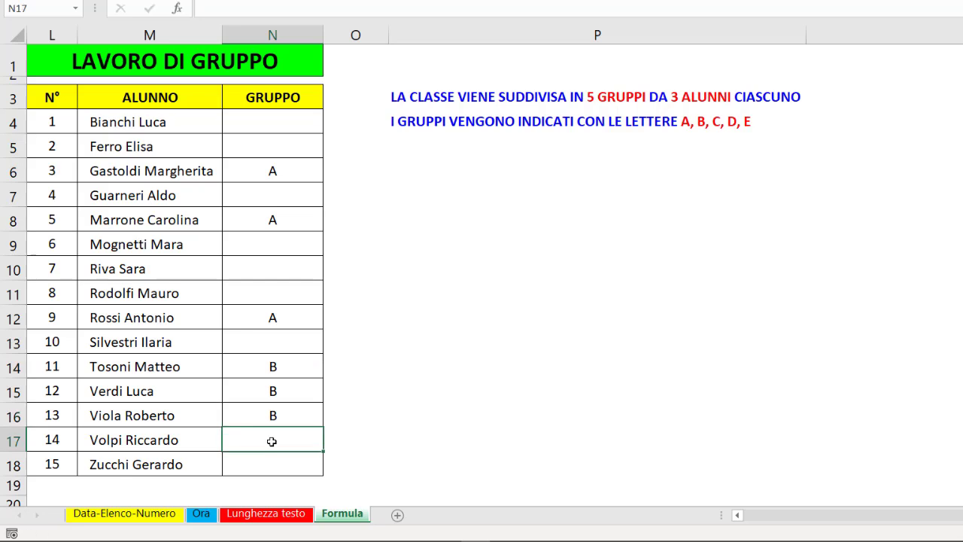
Try a fourth B in N10 and cancel it when it is refused
left_click(276, 271)
type("B")
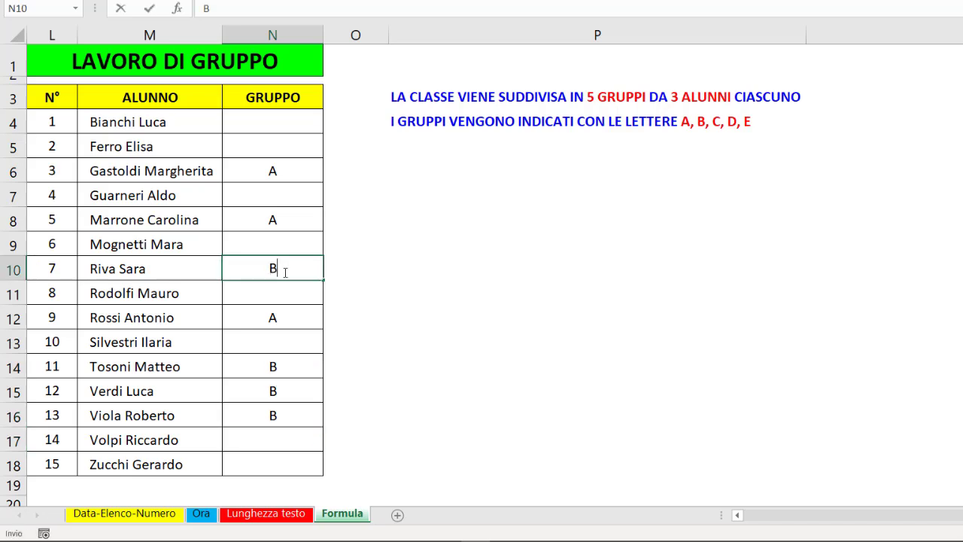
left_click(380, 271)
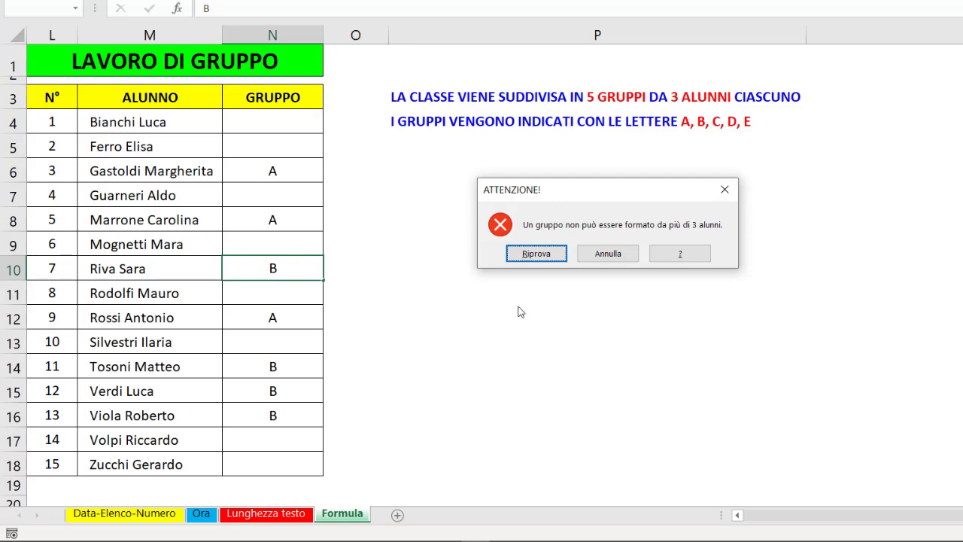
left_click(606, 256)
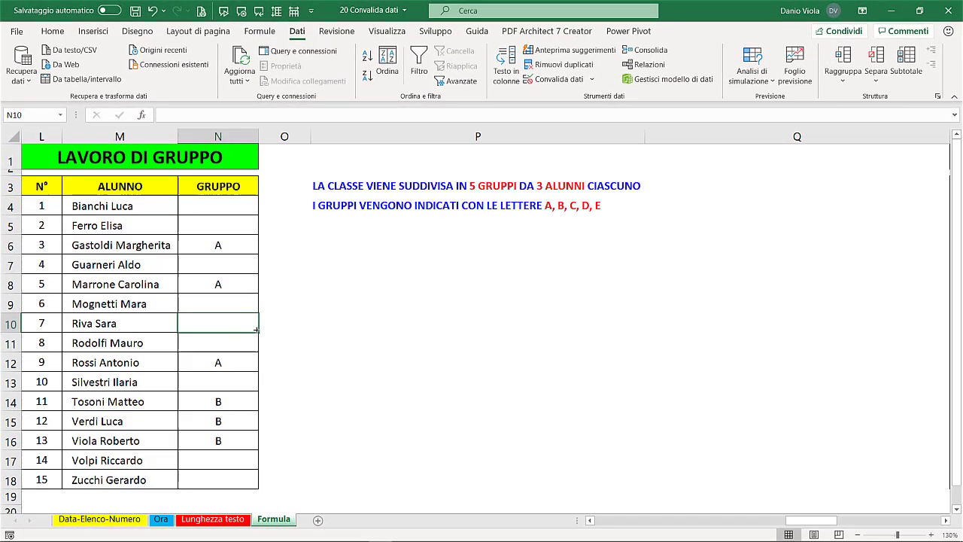
left_click(251, 300)
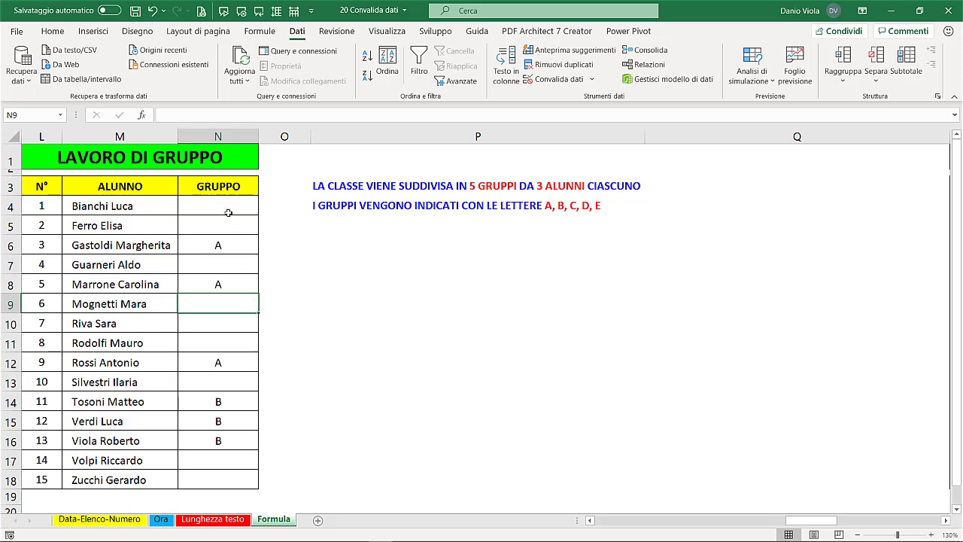
Inspect the CONTA.SE three-per-group validation rule on N4:N18 without changing it
left_click_drag(225, 206, 222, 479)
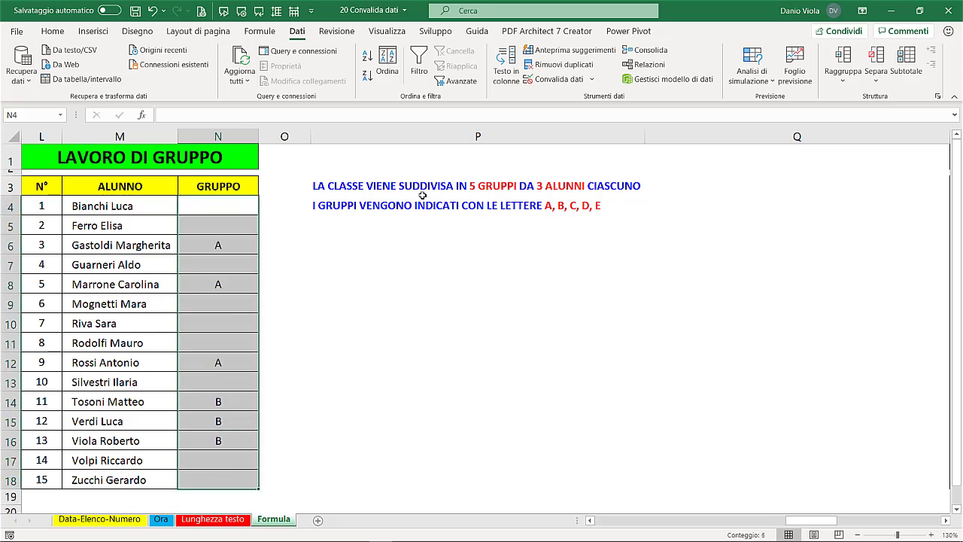
left_click(554, 79)
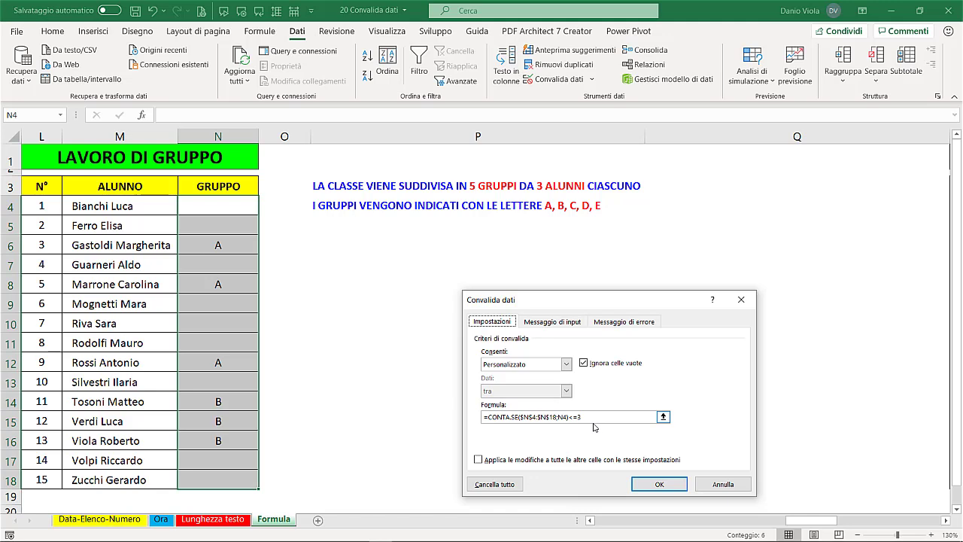
left_click(717, 485)
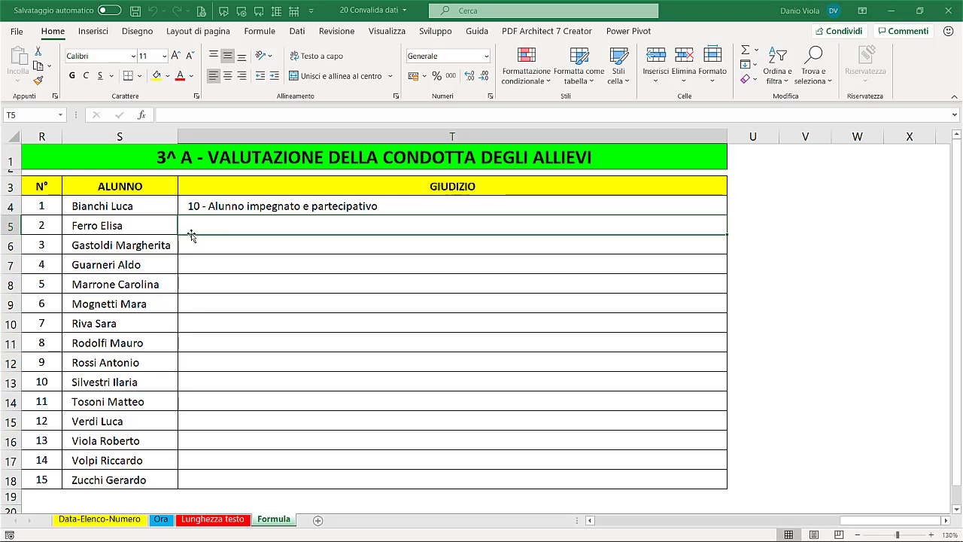
Turn the refused bare 9 in T5 into '9 - Alunna impegnata ma molto riservata'
type("9")
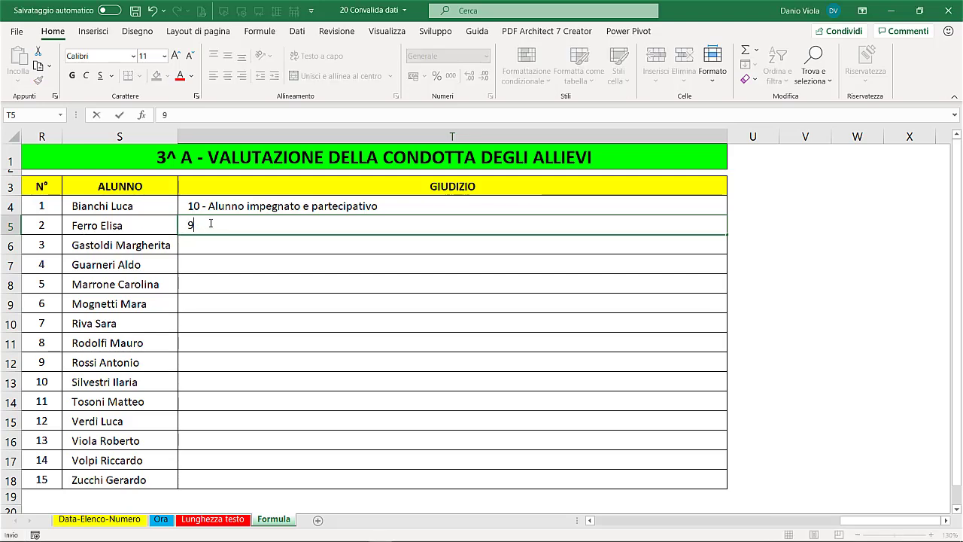
key("Return")
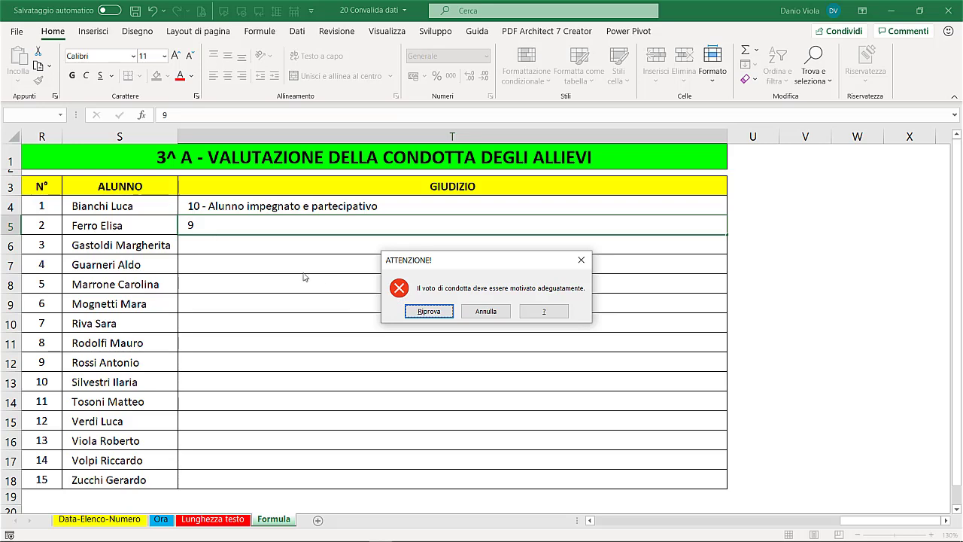
left_click(418, 311)
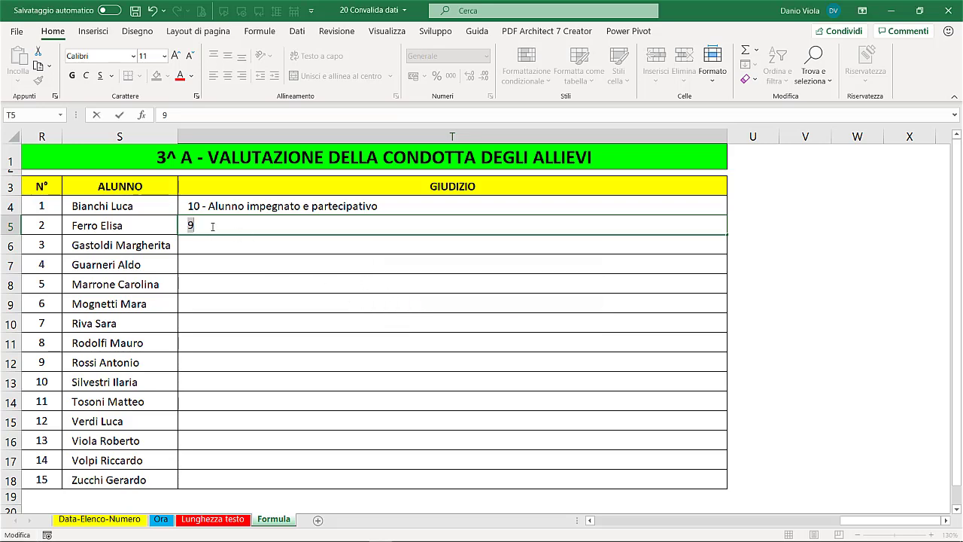
left_click(195, 226)
type("- Alunna impegnata ma molto riservata")
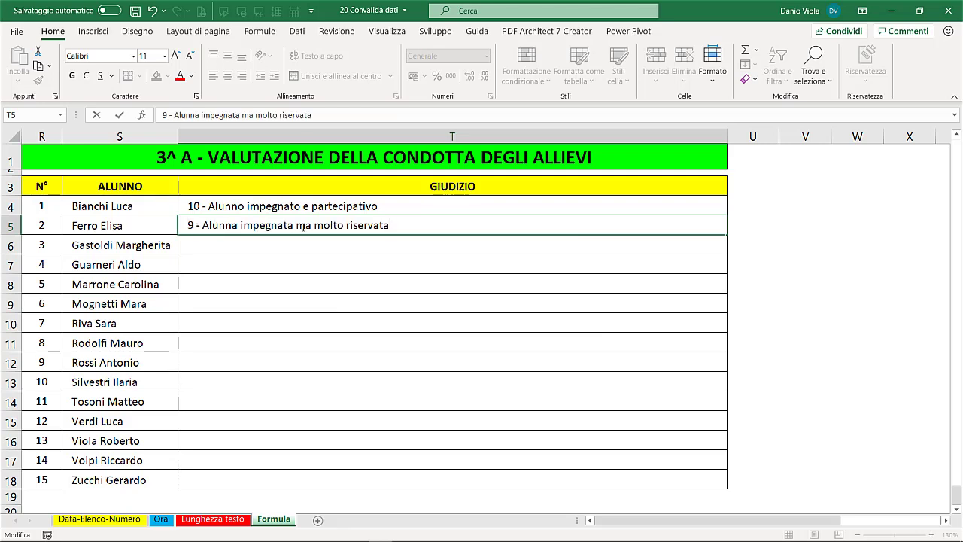
key("Return")
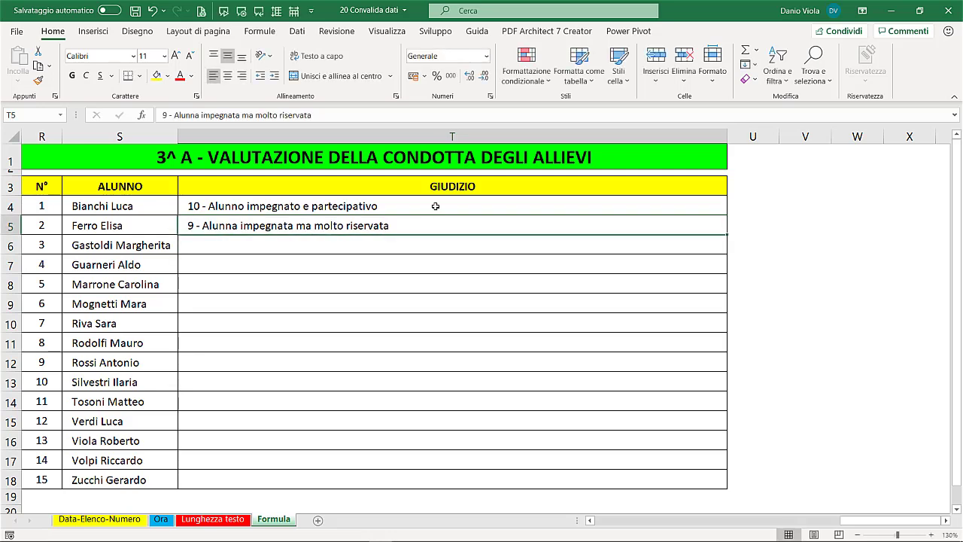
Inspect the =VAL.TESTO(T4) text-only validation rule on T4:T18 without changing it
mouse_move(435, 205)
left_mouse_down()
mouse_move(415, 331)
mouse_move(418, 479)
left_mouse_up()
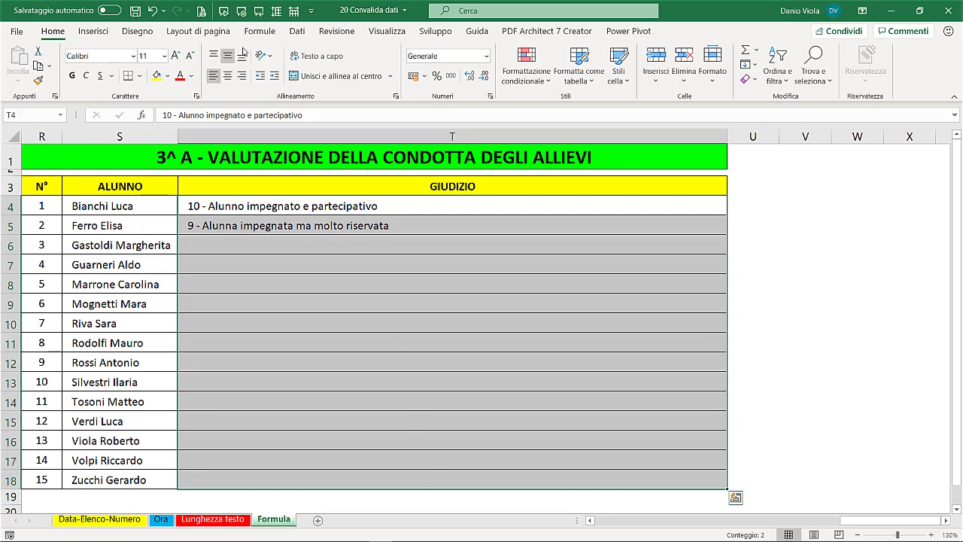
left_click(298, 33)
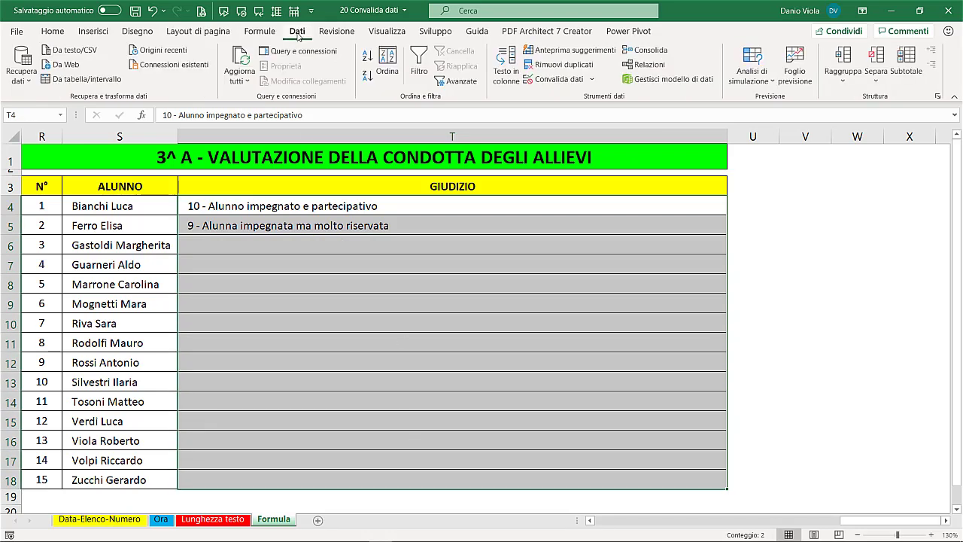
left_click(553, 79)
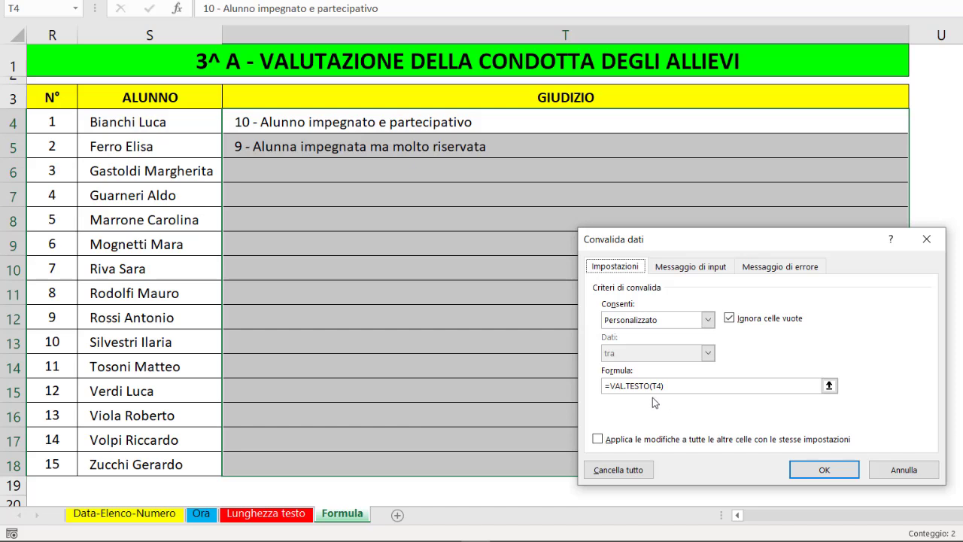
left_click(903, 469)
left_click(318, 341)
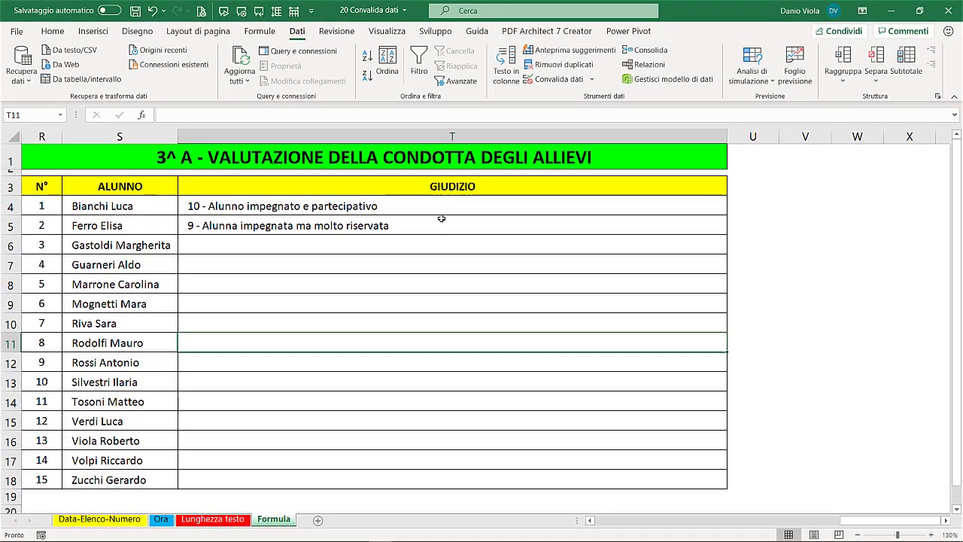
left_click(547, 78)
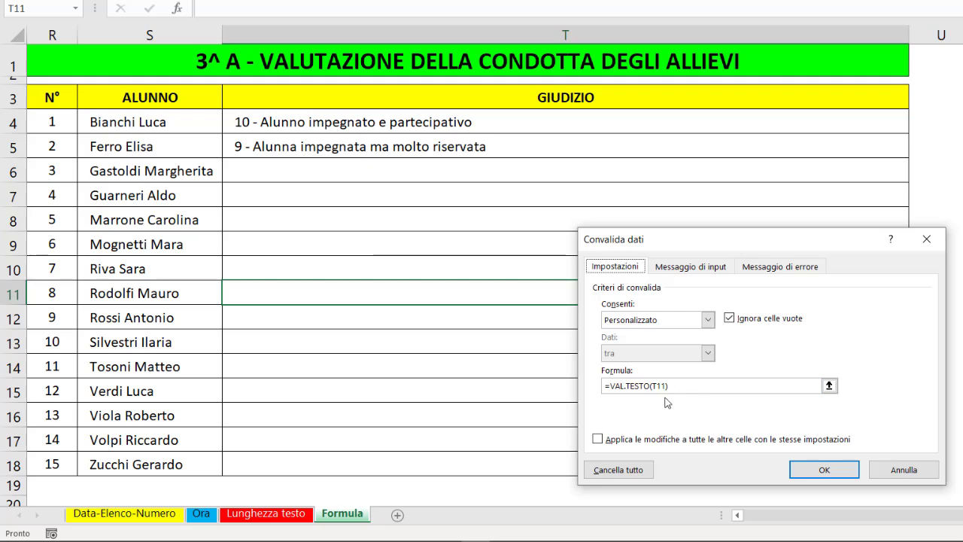
left_click(903, 473)
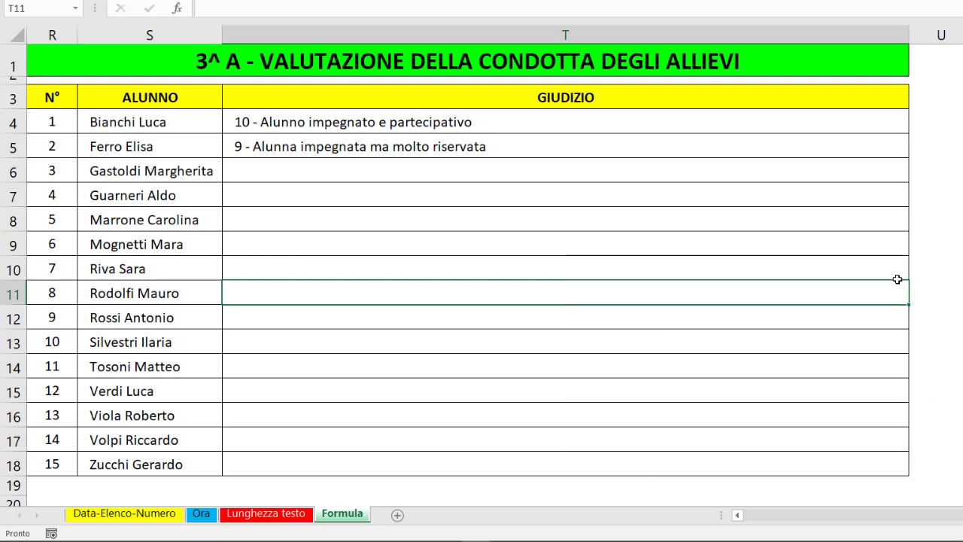
left_click(793, 61)
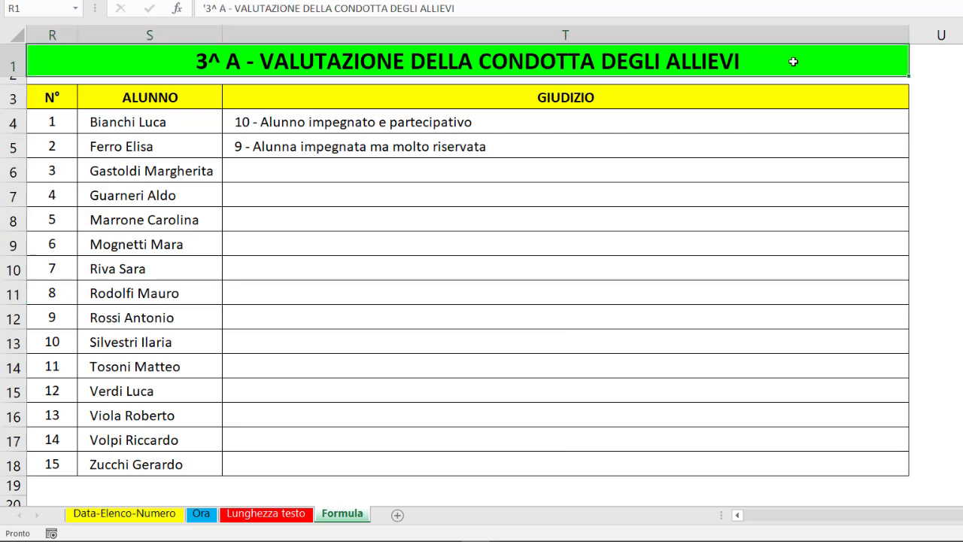